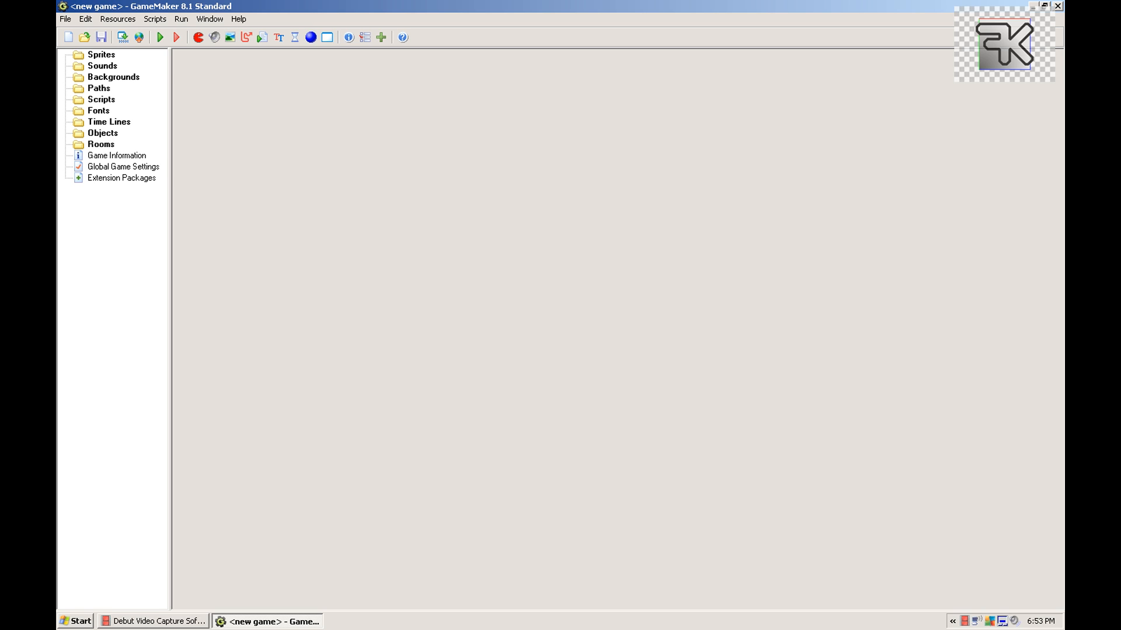
left_click(66, 19)
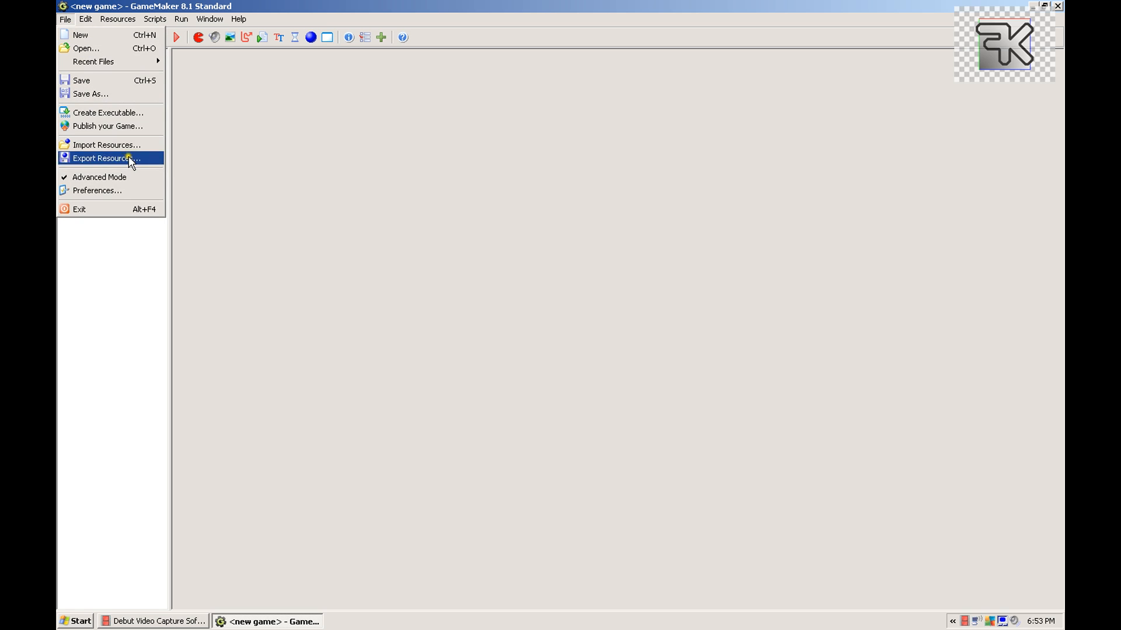
left_click(198, 167)
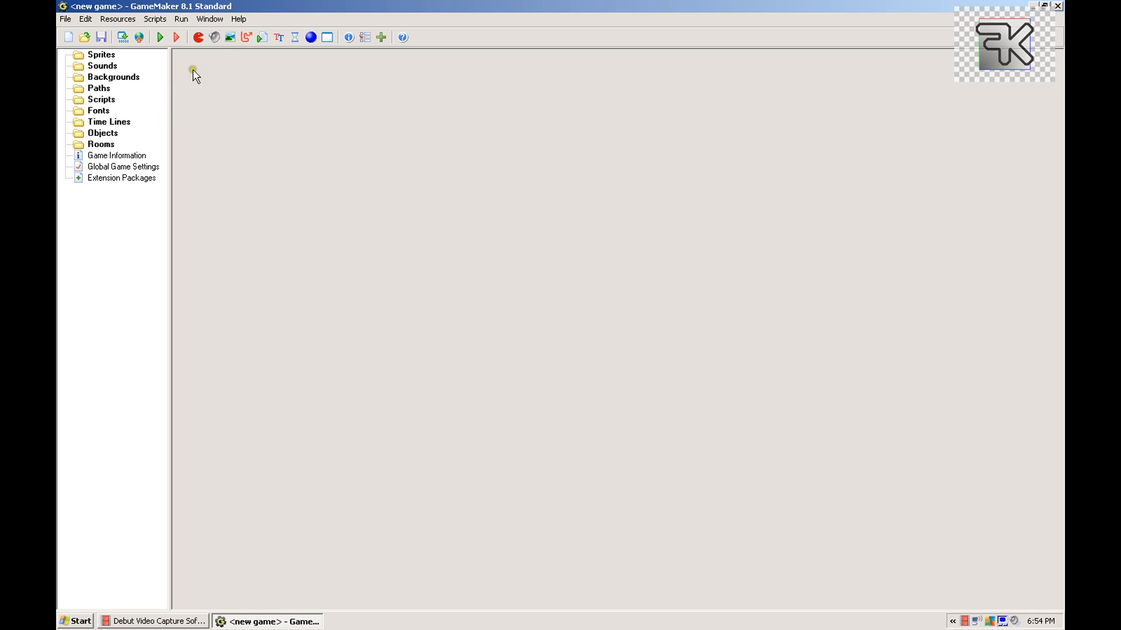
Create a sprite with a single 32 x 32 image filled with white, and accept its properties.
left_click(198, 37)
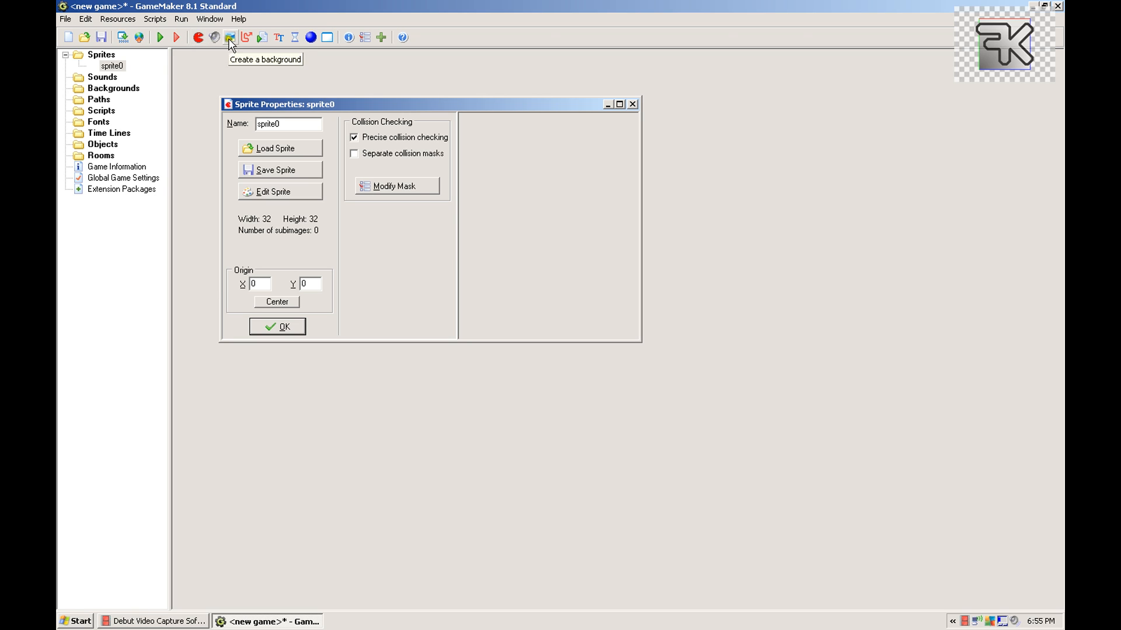
left_click(297, 199)
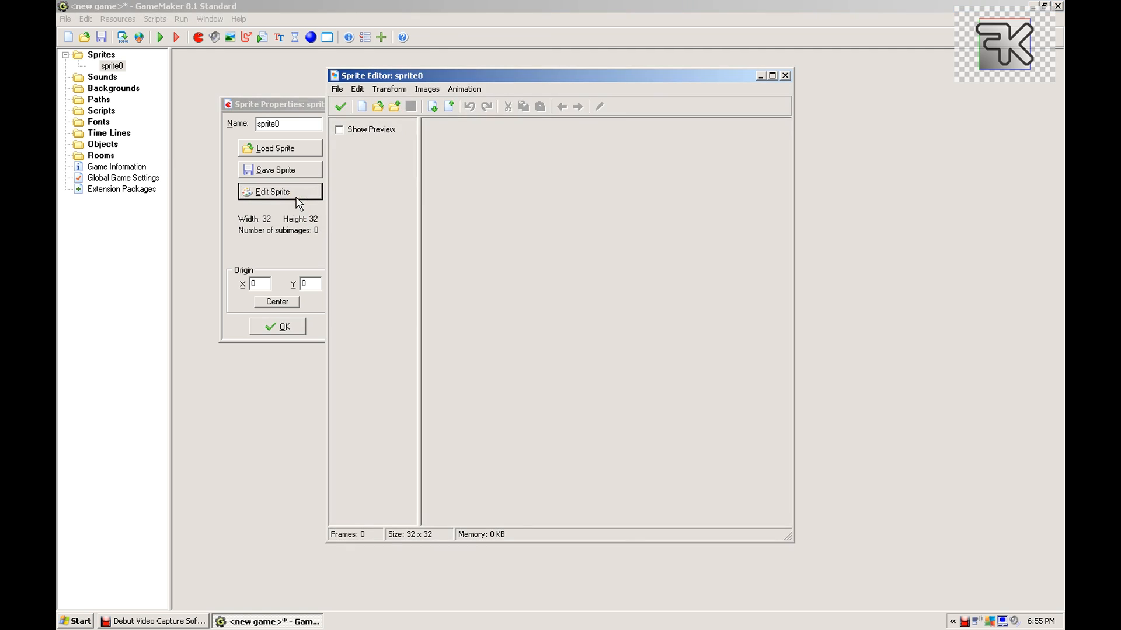
left_click(448, 108)
double_click(453, 138)
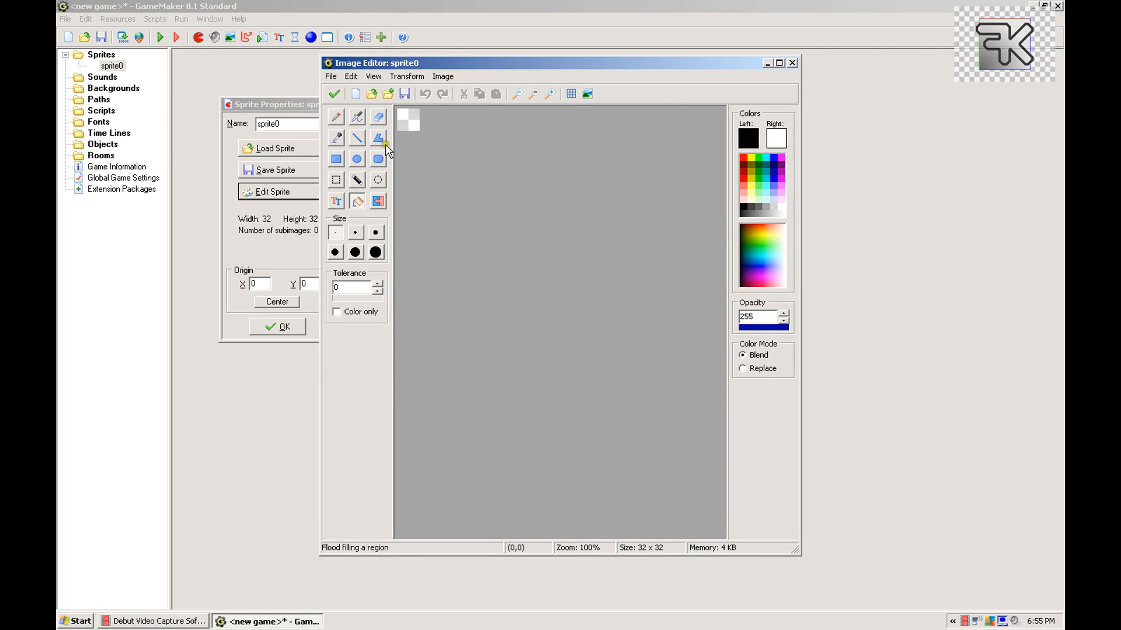
left_click(357, 201)
left_click(338, 95)
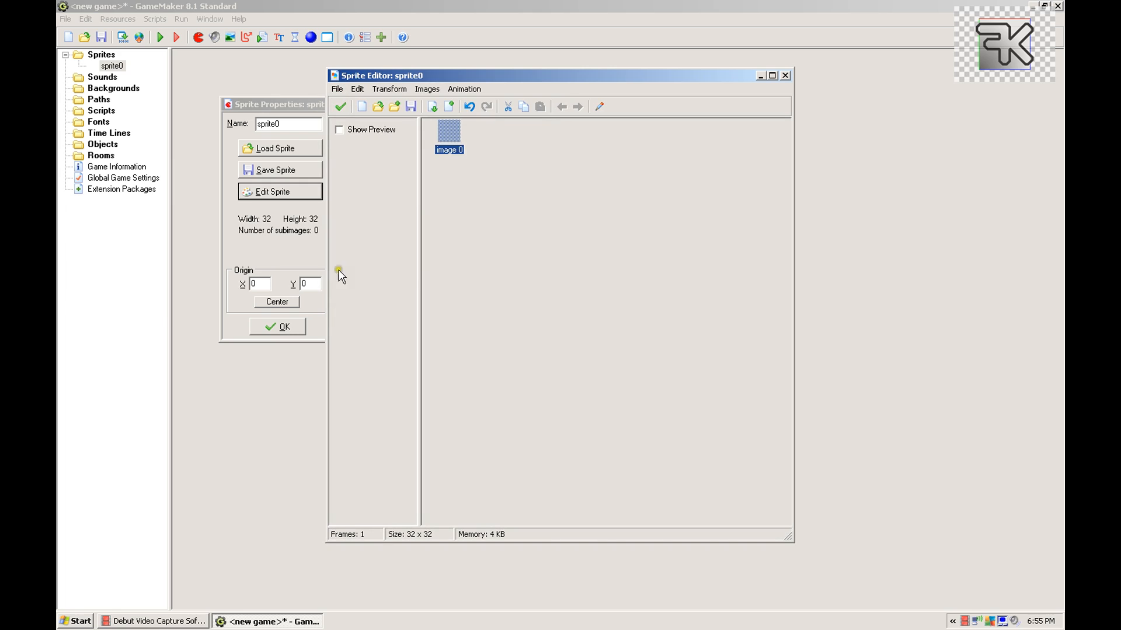
left_click(338, 107)
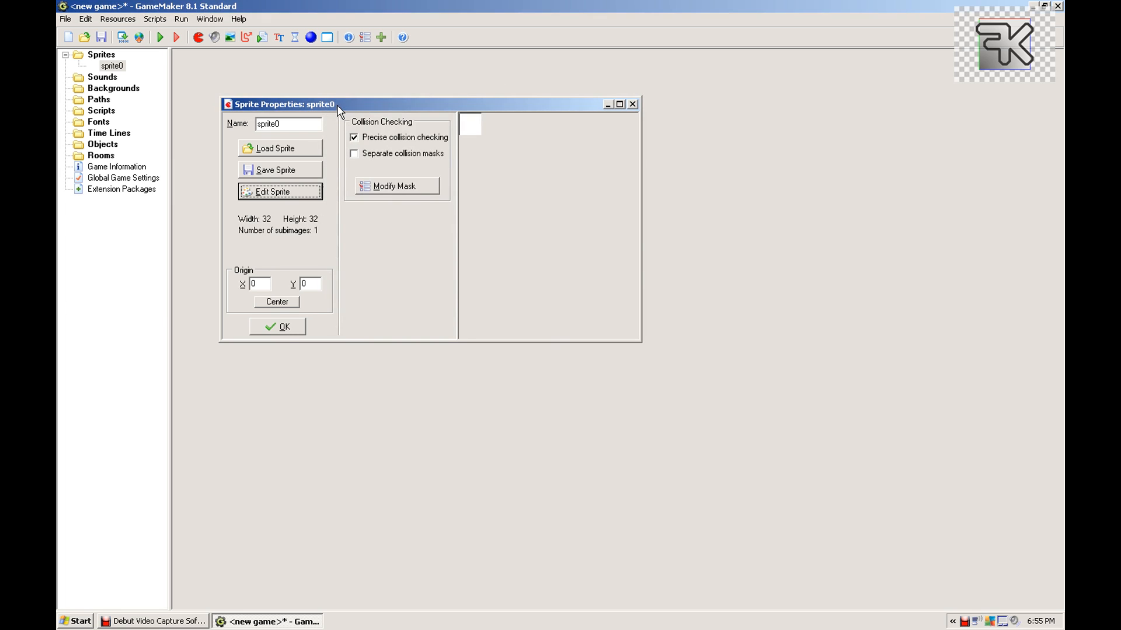
left_click(269, 327)
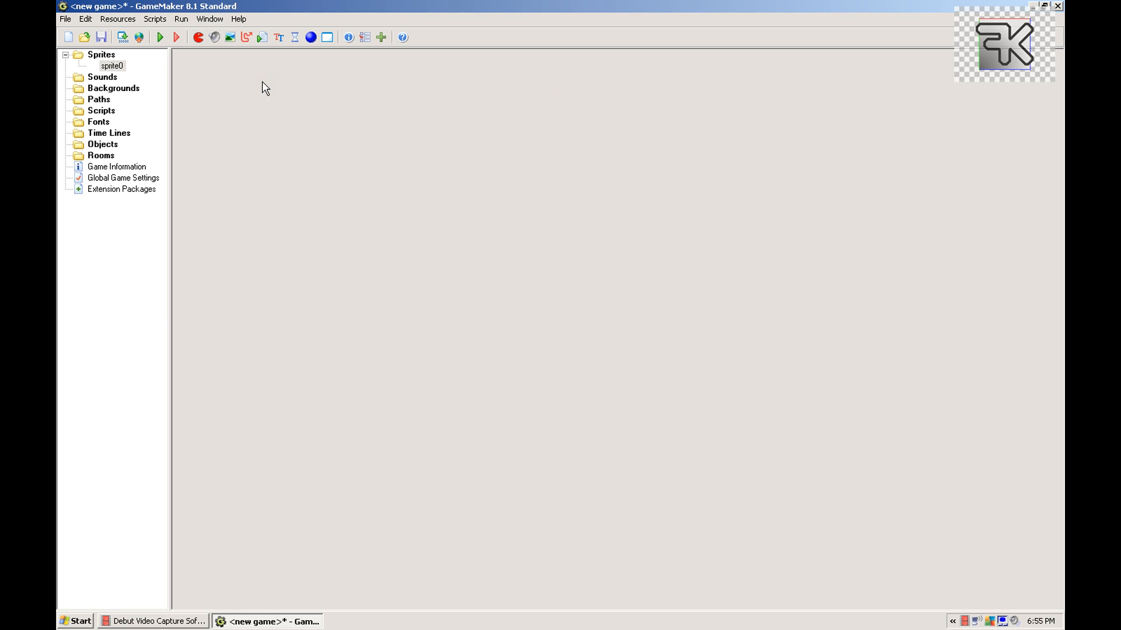
Create a sound resource, load computer1.wav into it, and accept it as a normal sound.
left_click(215, 40)
left_click(261, 163)
double_click(535, 234)
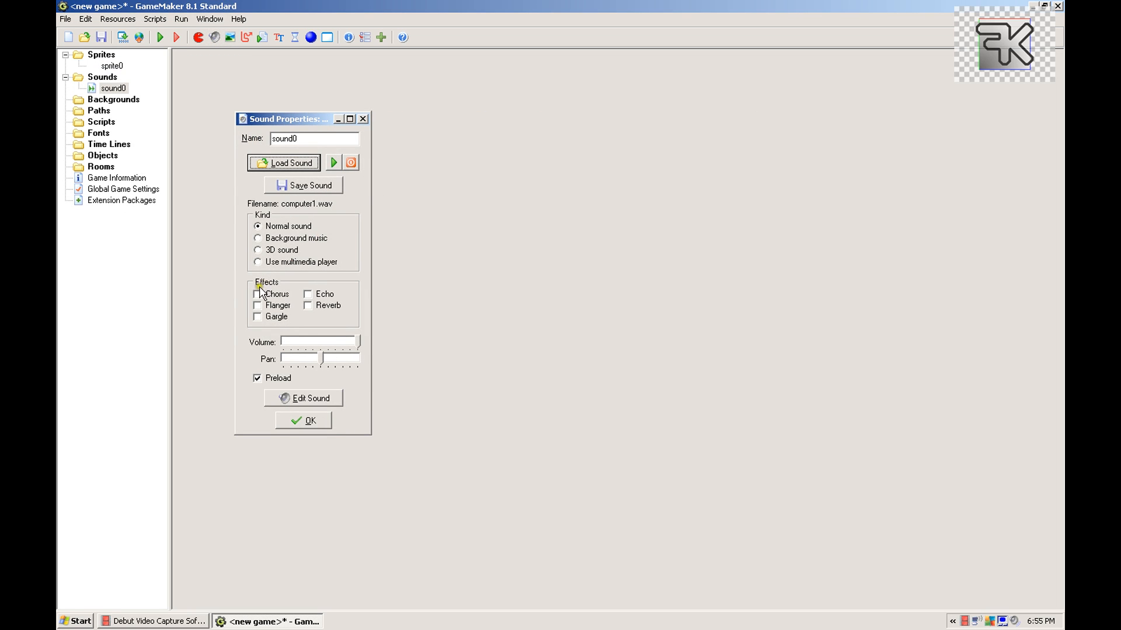
left_click(301, 423)
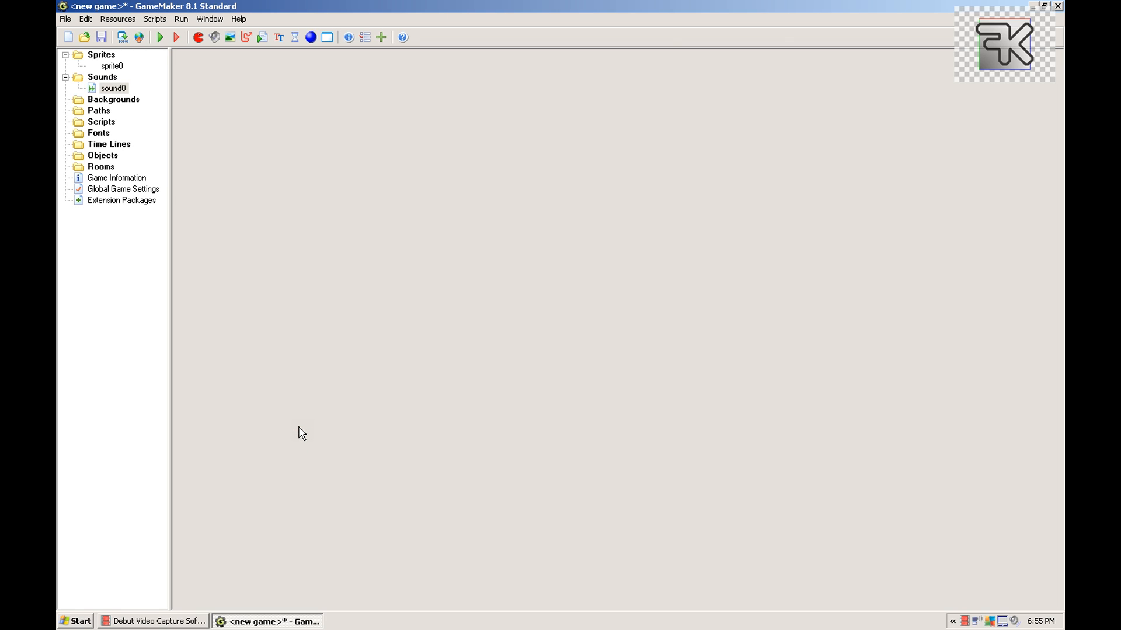
Add an empty background resource to the game without loading an image.
left_click(283, 222)
left_click(252, 85)
left_click(230, 38)
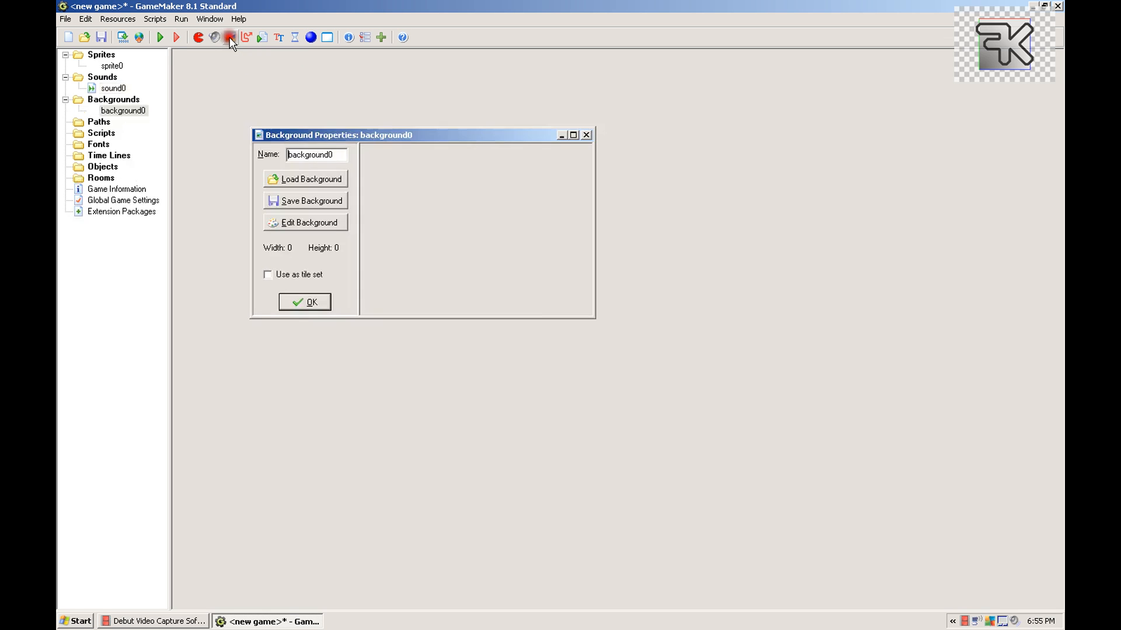
left_click(304, 302)
Create a closed straight-line path through (128,80), (160,128), (352,96), (336,240), (192,272), (96,176), (208,96) and (240,192).
left_click(242, 43)
left_click(481, 233)
left_click(503, 266)
left_click(638, 244)
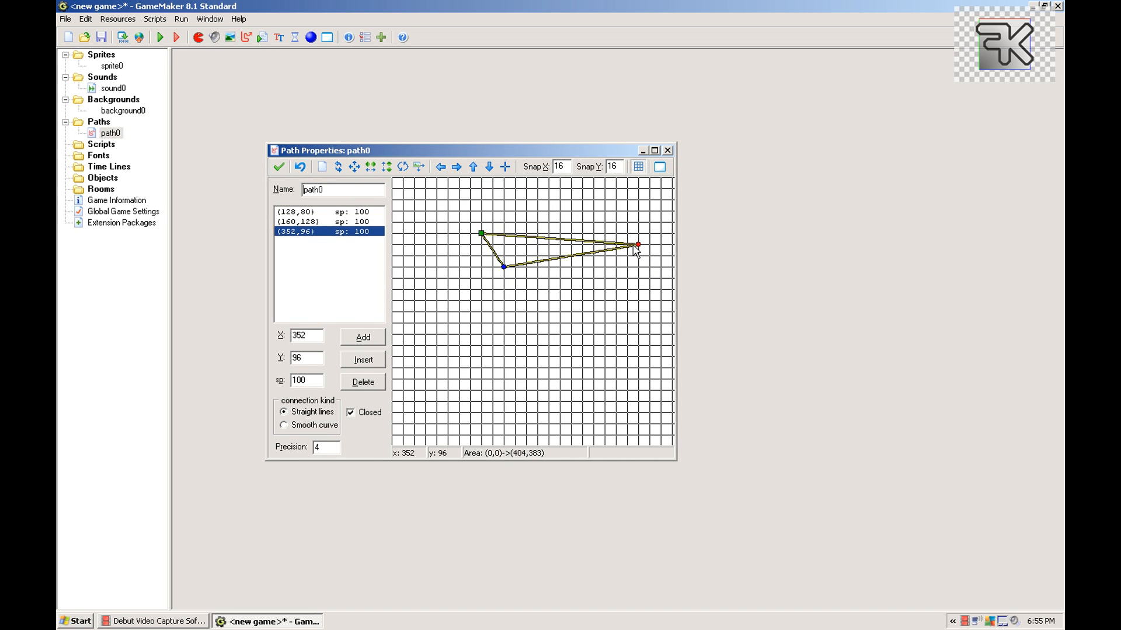
left_click(627, 345)
left_click(526, 368)
left_click(459, 300)
left_click(537, 245)
left_click(560, 311)
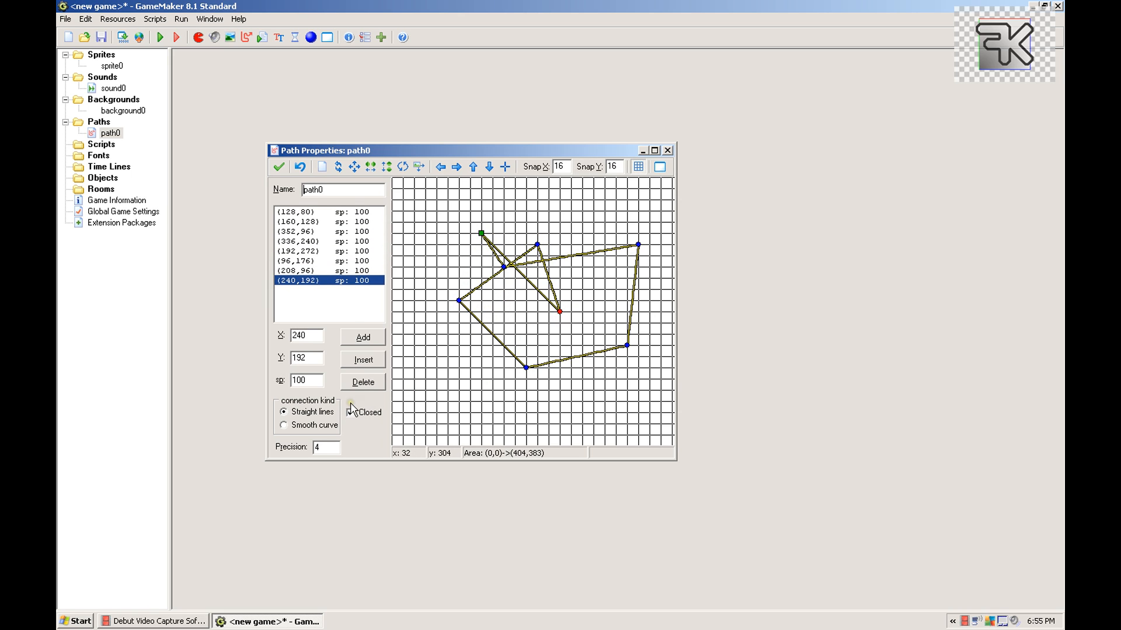
Change the path to a smooth curve, extend it through (64,144), (128,336), (256,304), (320,96), (48,48) and (48,176), and accept it.
left_click(325, 426)
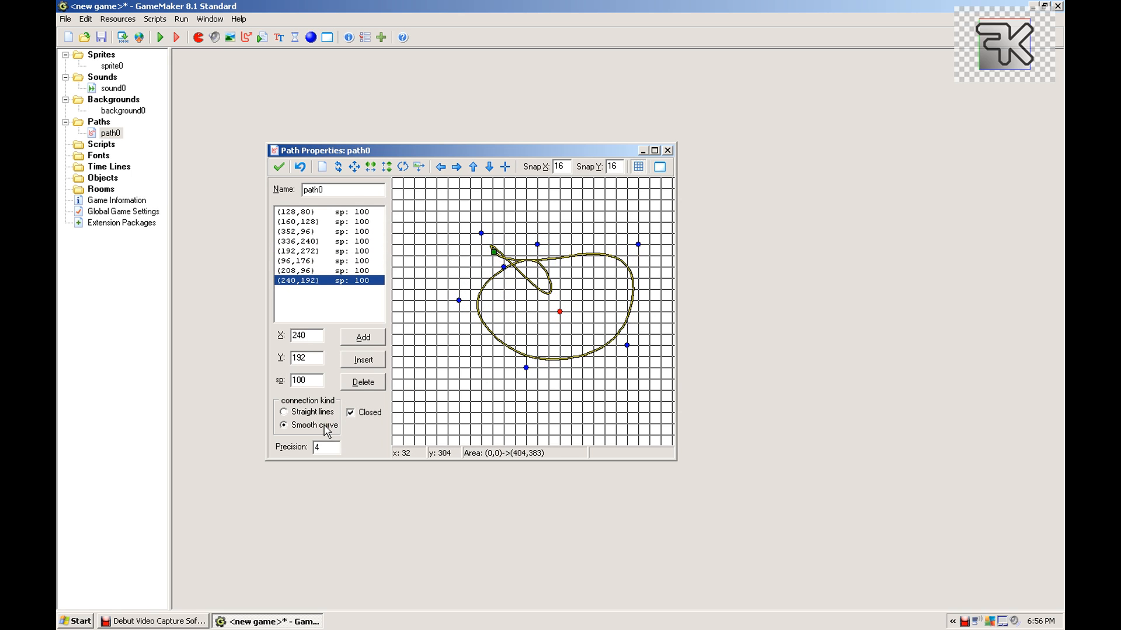
left_click(436, 278)
left_click(481, 413)
left_click(569, 390)
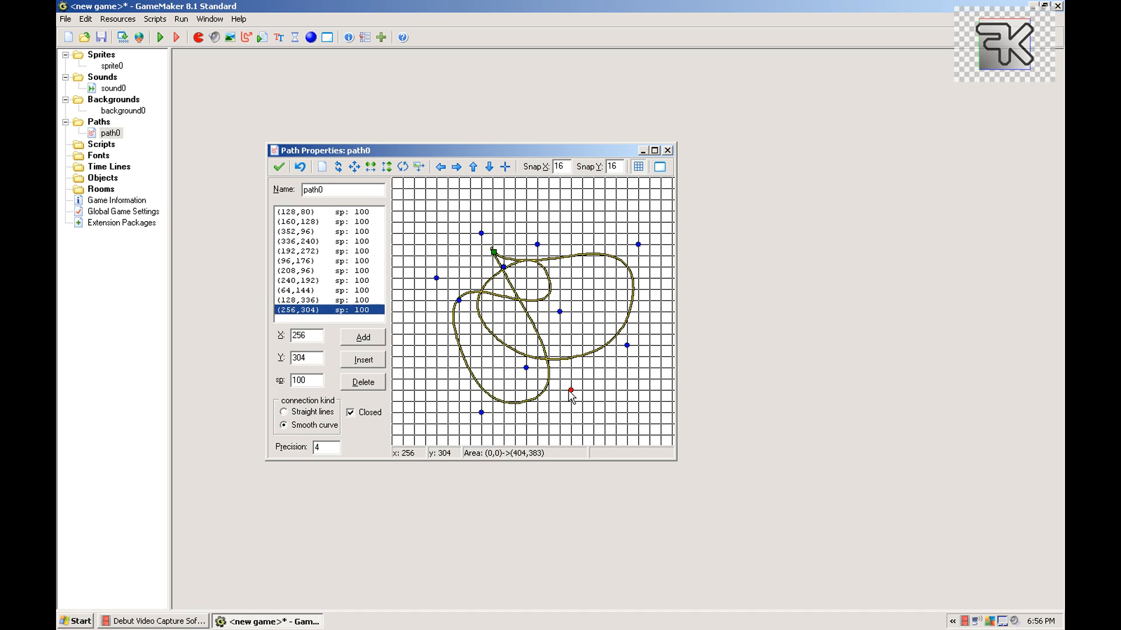
left_click(616, 245)
left_click(426, 211)
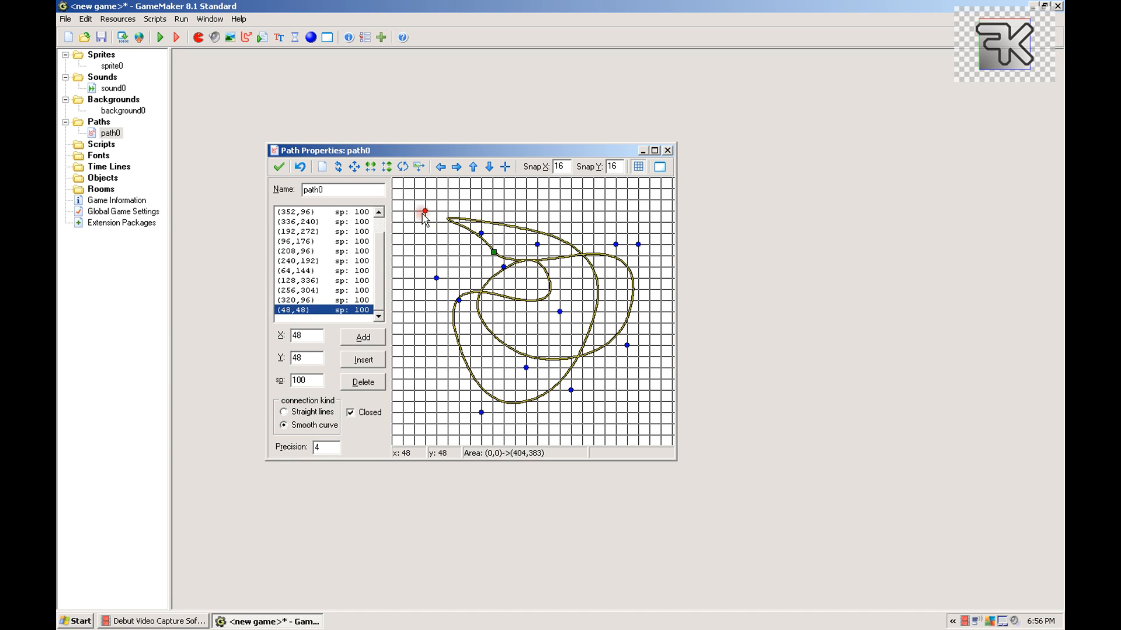
left_click(426, 300)
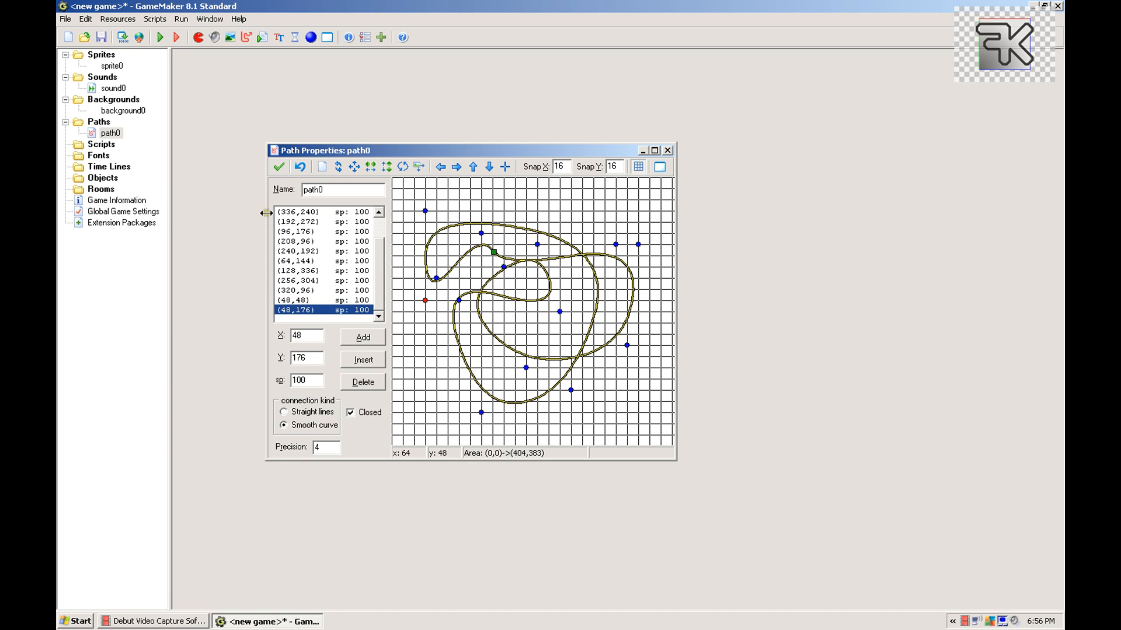
left_click(278, 167)
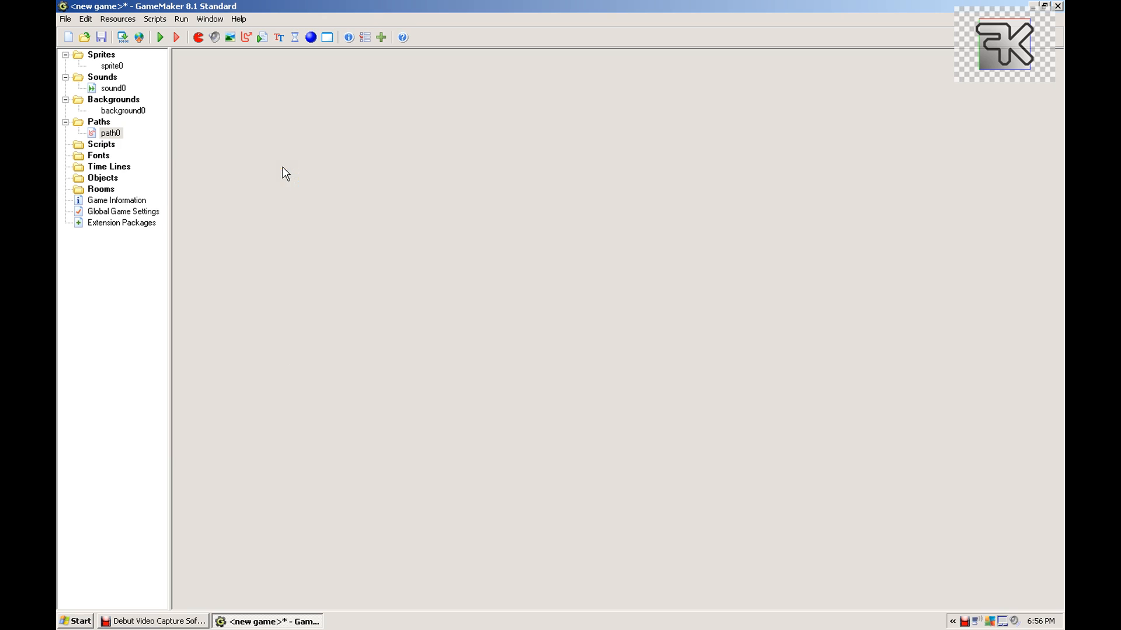
Add an empty script resource to the game and accept it with its default name.
left_click(262, 39)
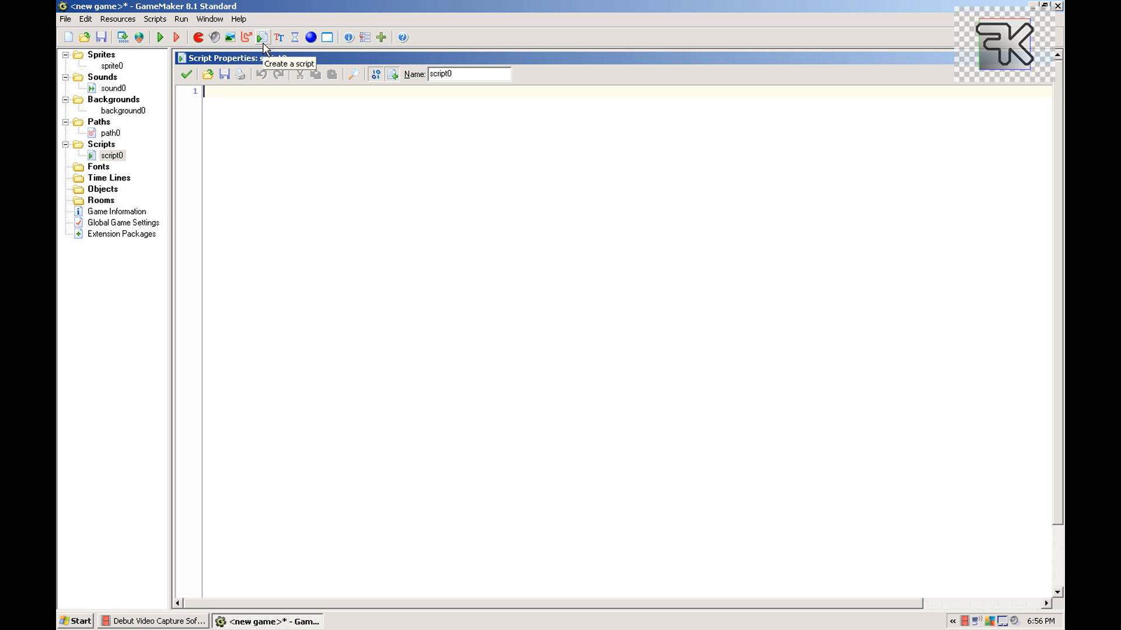
left_click(186, 75)
left_click(289, 144)
left_click(185, 79)
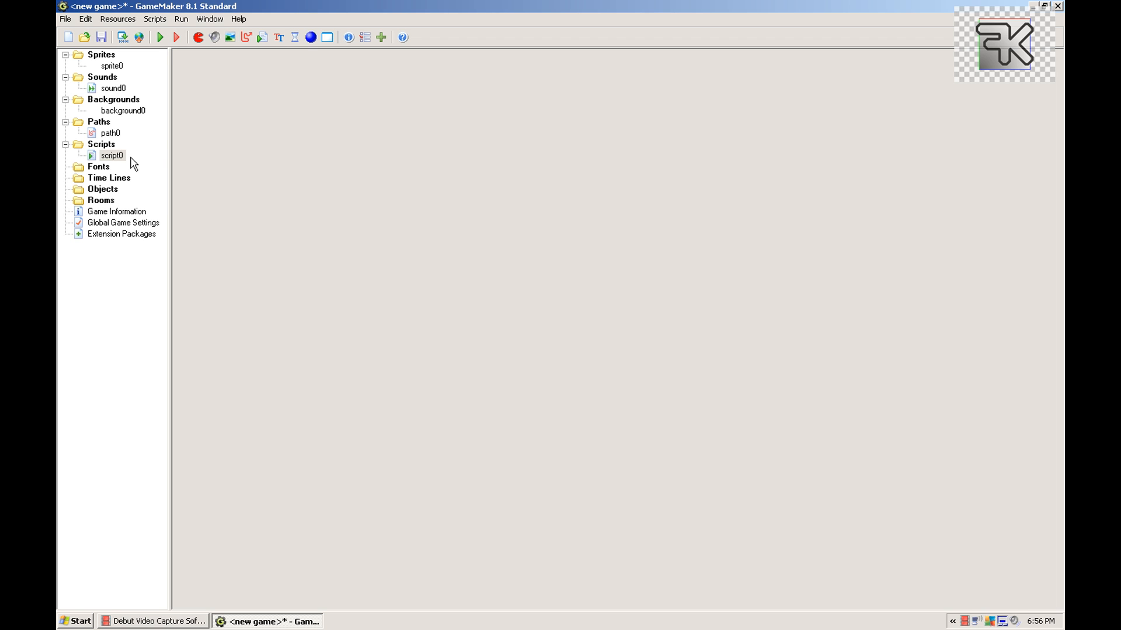
Add a font resource with the default Arial 12 settings and an empty time line resource.
left_click(281, 39)
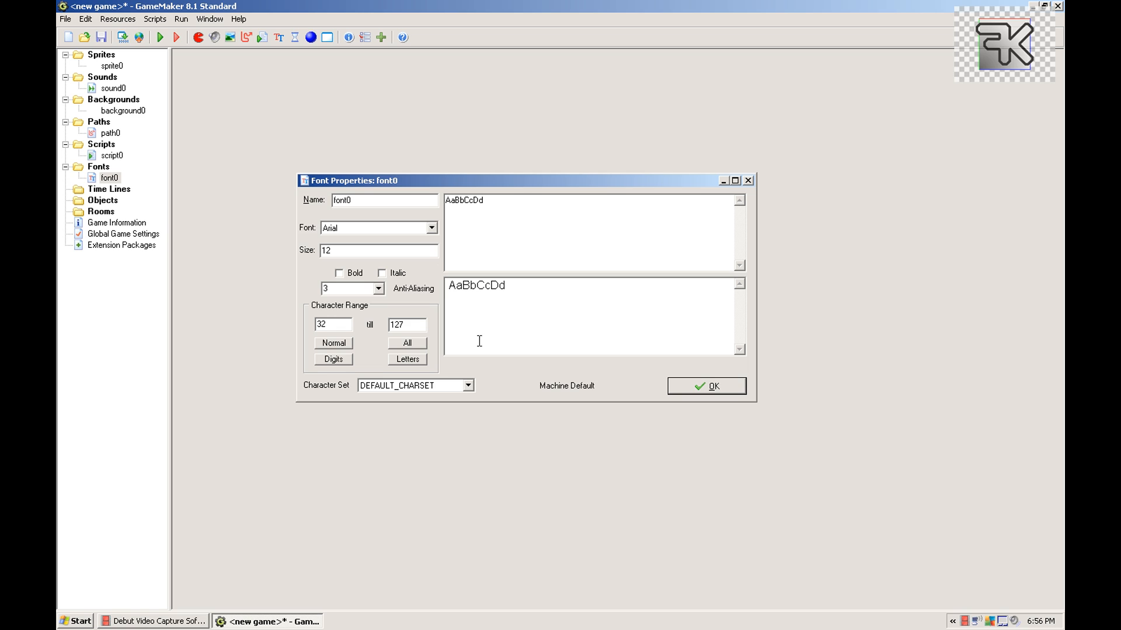
left_click(717, 387)
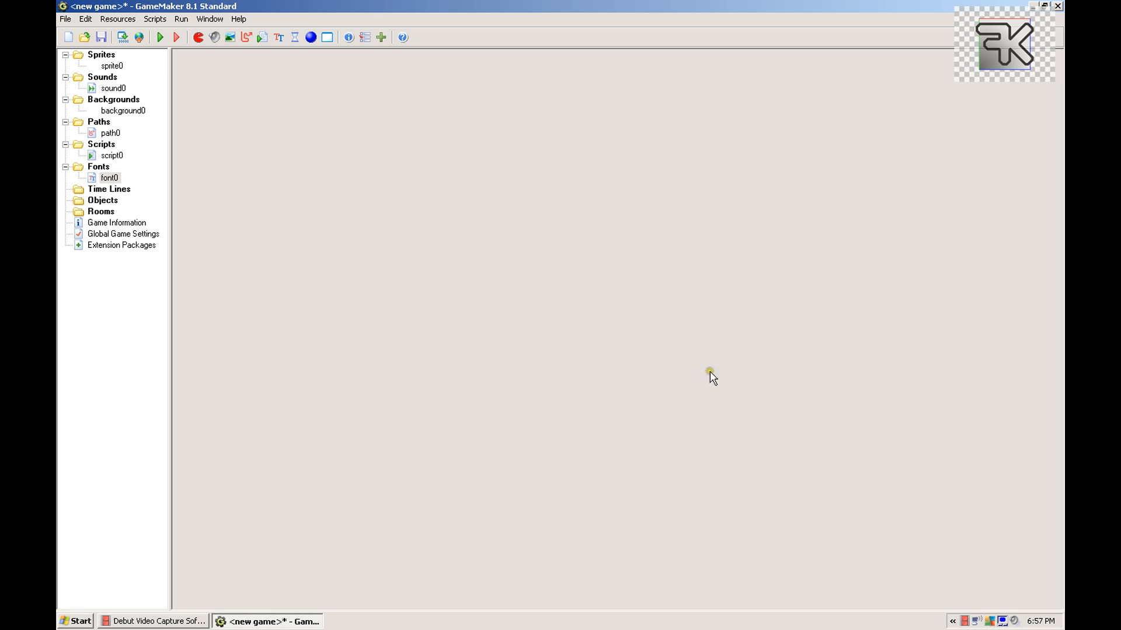
left_click(470, 185)
left_click(338, 117)
left_click(295, 39)
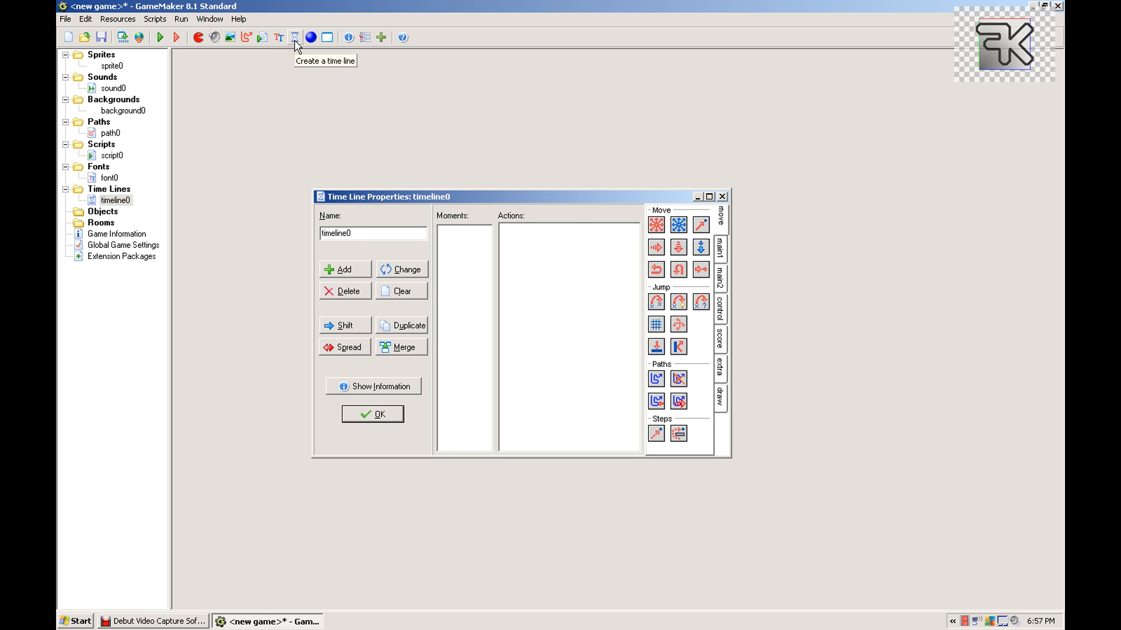
left_click(385, 414)
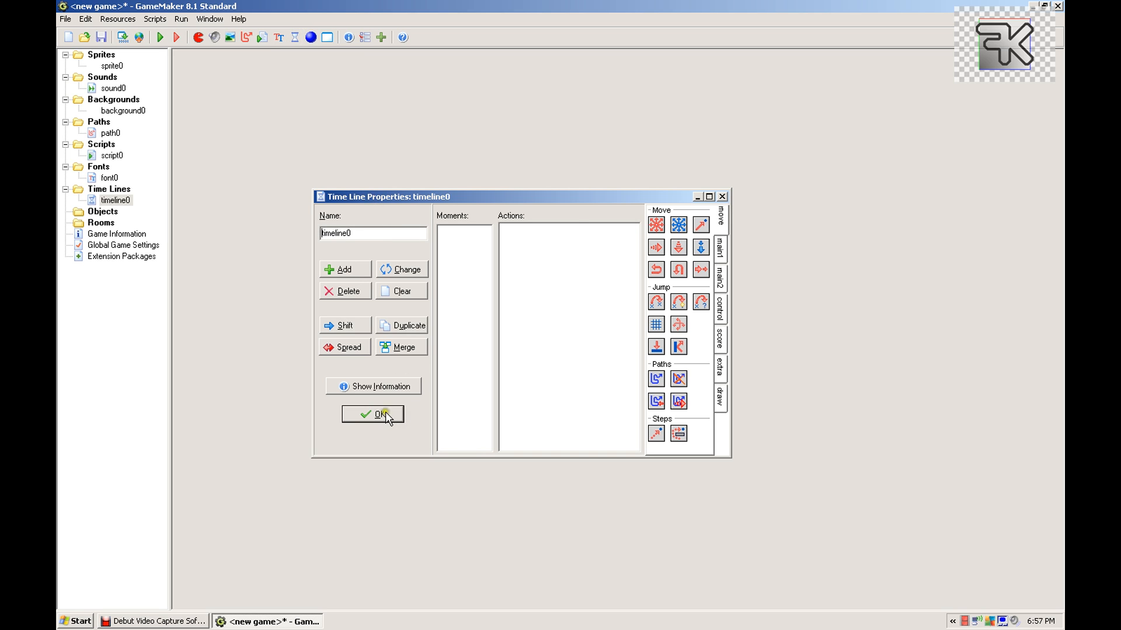
Create an object without a sprite and an empty room with the default 32 x 32 snap grid.
left_click(311, 37)
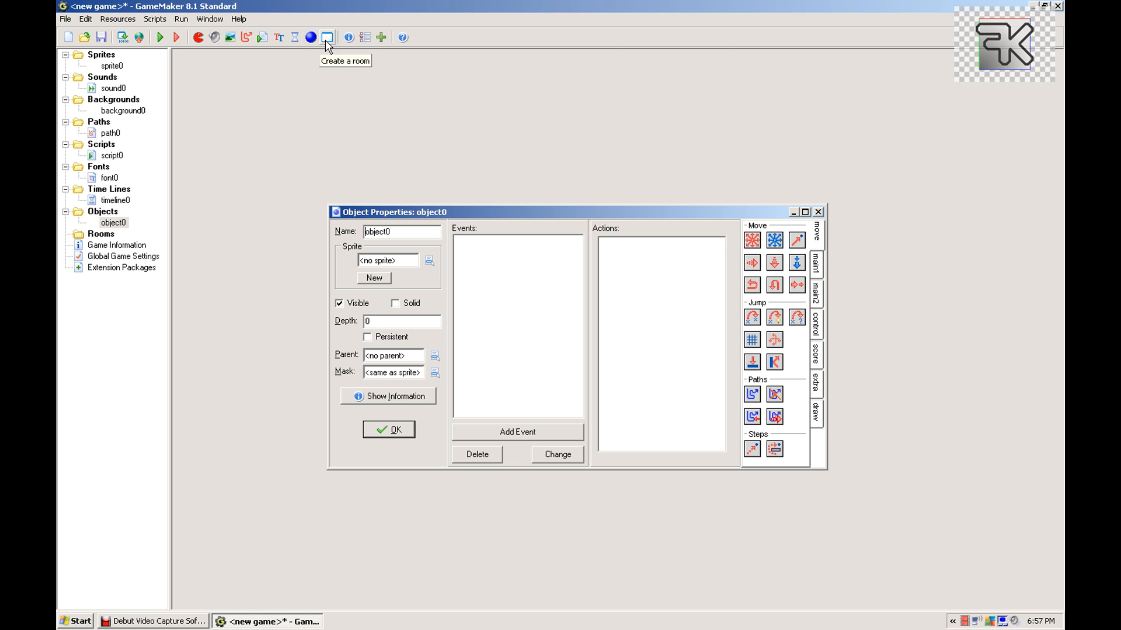
left_click(327, 38)
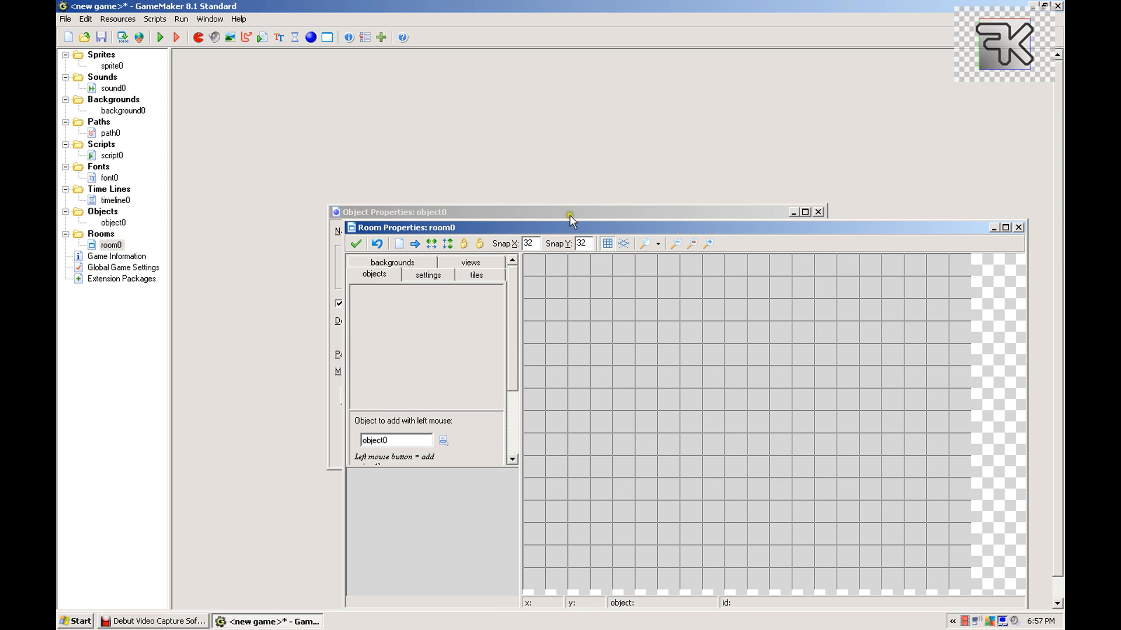
left_click_drag(569, 225, 517, 184)
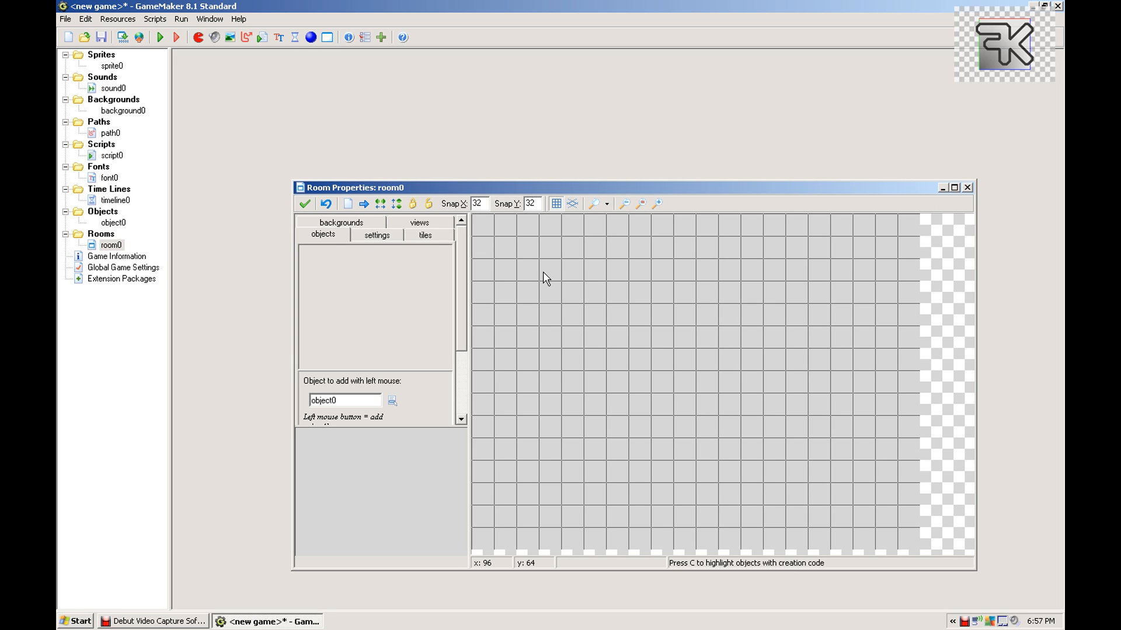
left_click(304, 205)
Enter the sample text "gjdhgfd" in the game information and close it without saving the changes.
left_click(353, 40)
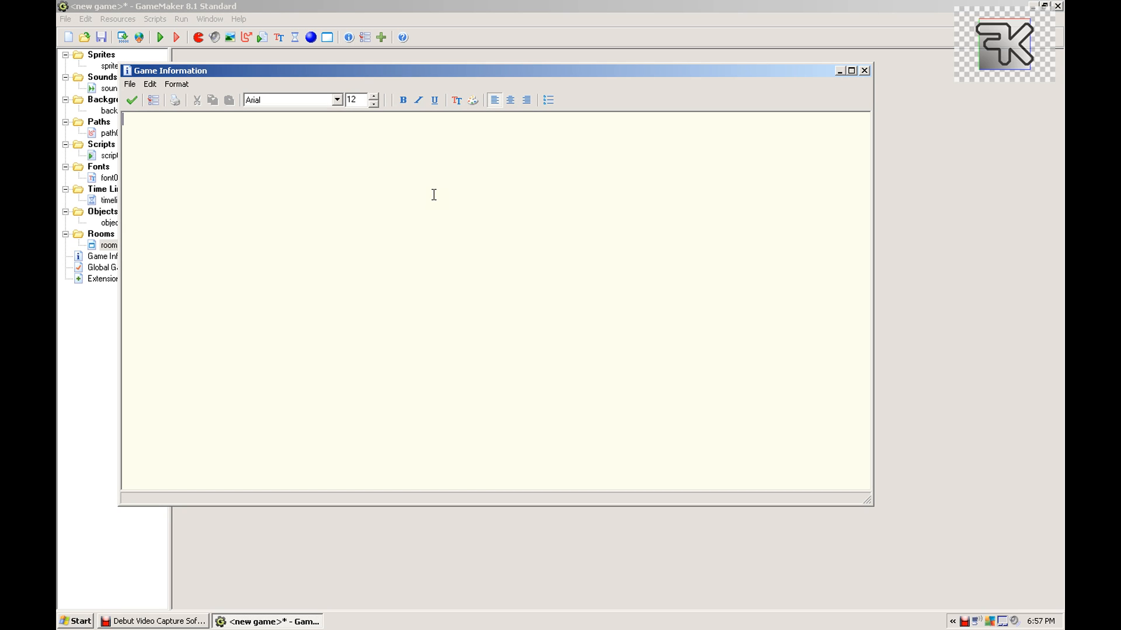
type("gjdhgfd")
left_click(865, 71)
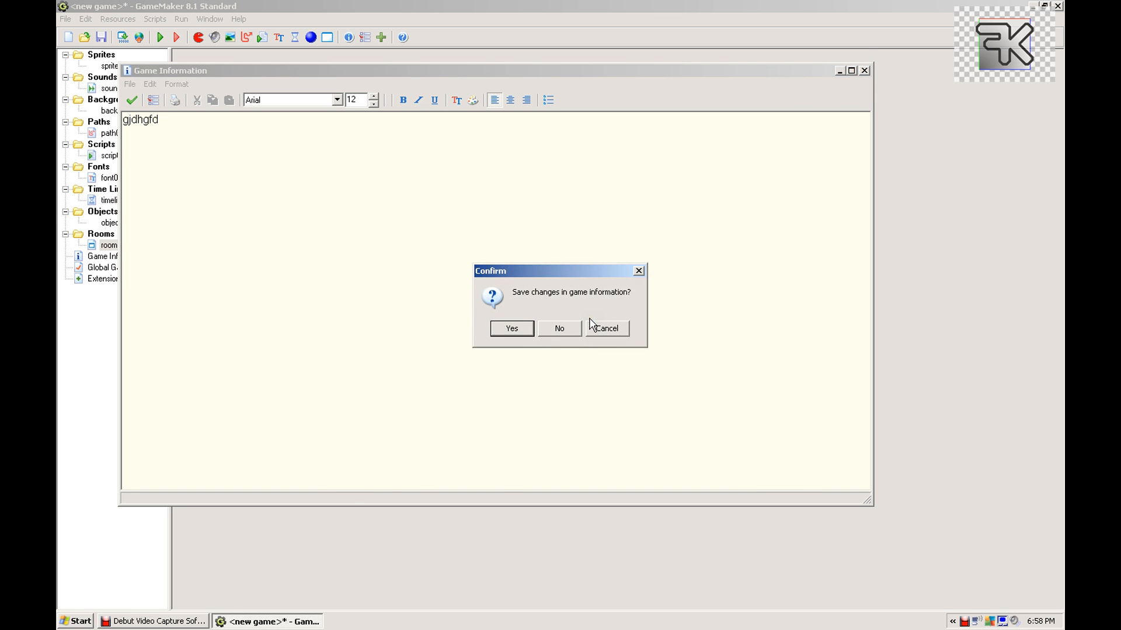
left_click(561, 328)
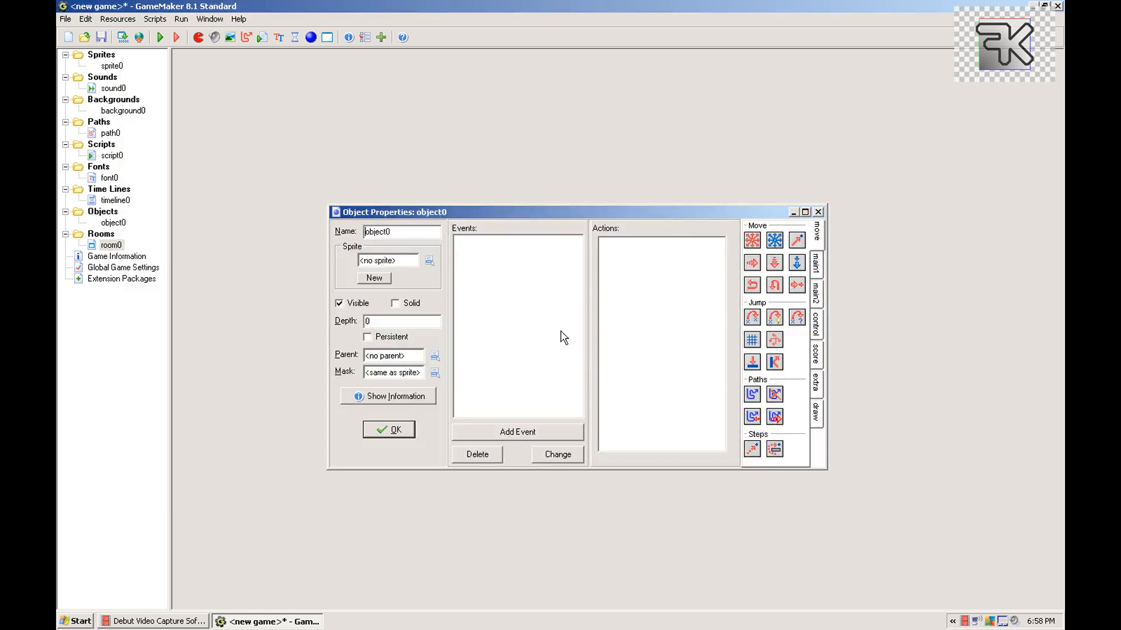
Turn off the cursor display in the global game settings, look through the resolution and loading options, and discard the changes.
left_click(366, 38)
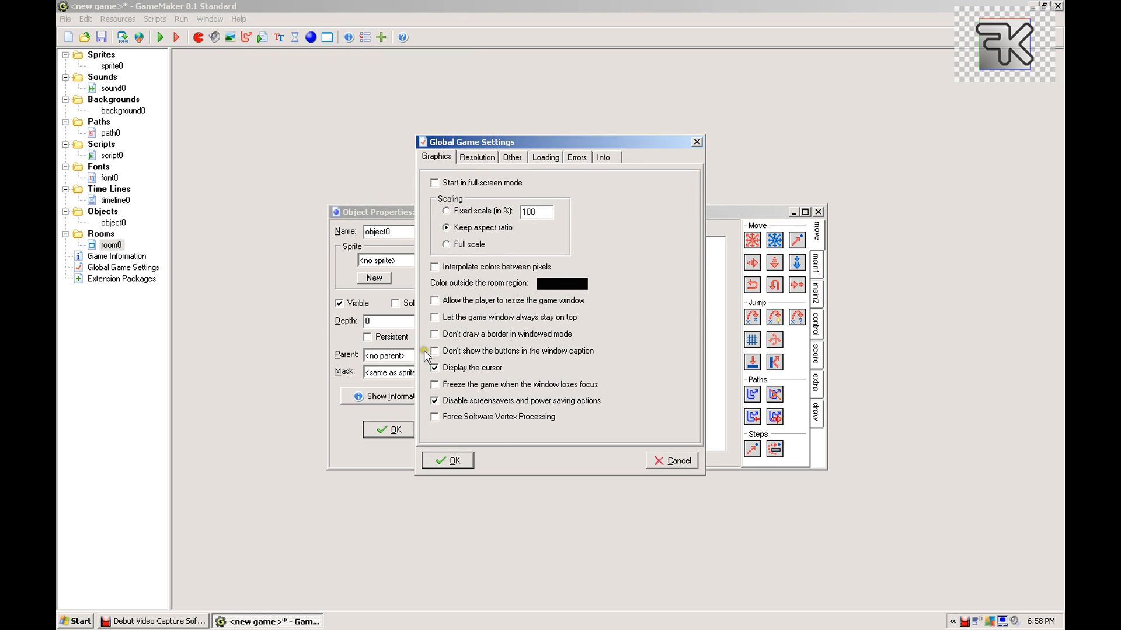
left_click(435, 368)
left_click(435, 183)
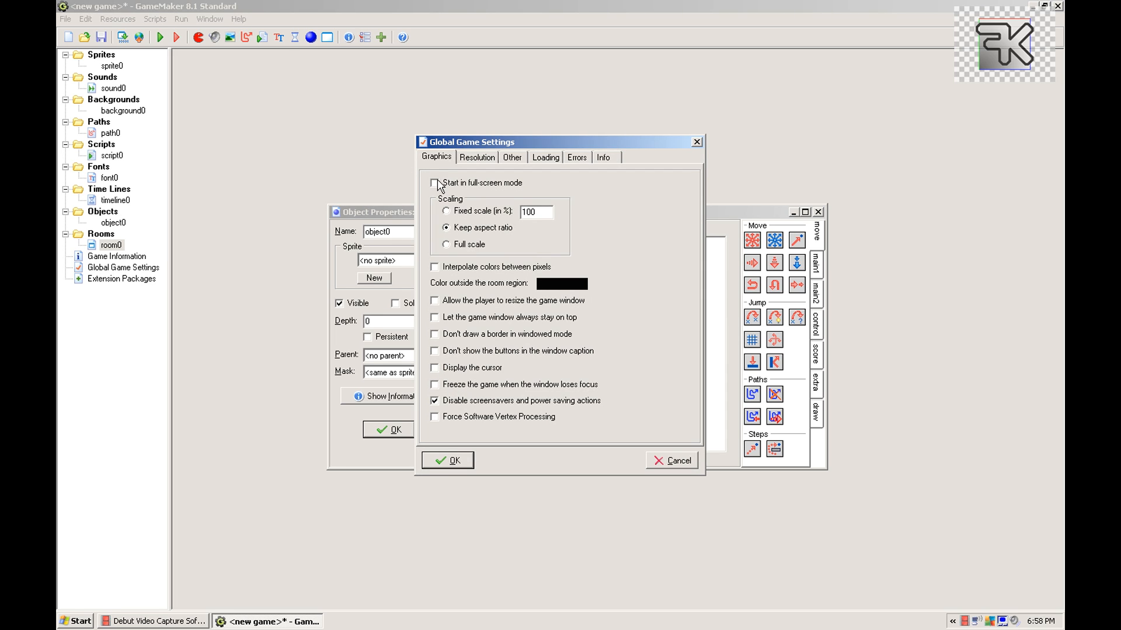
left_click(475, 159)
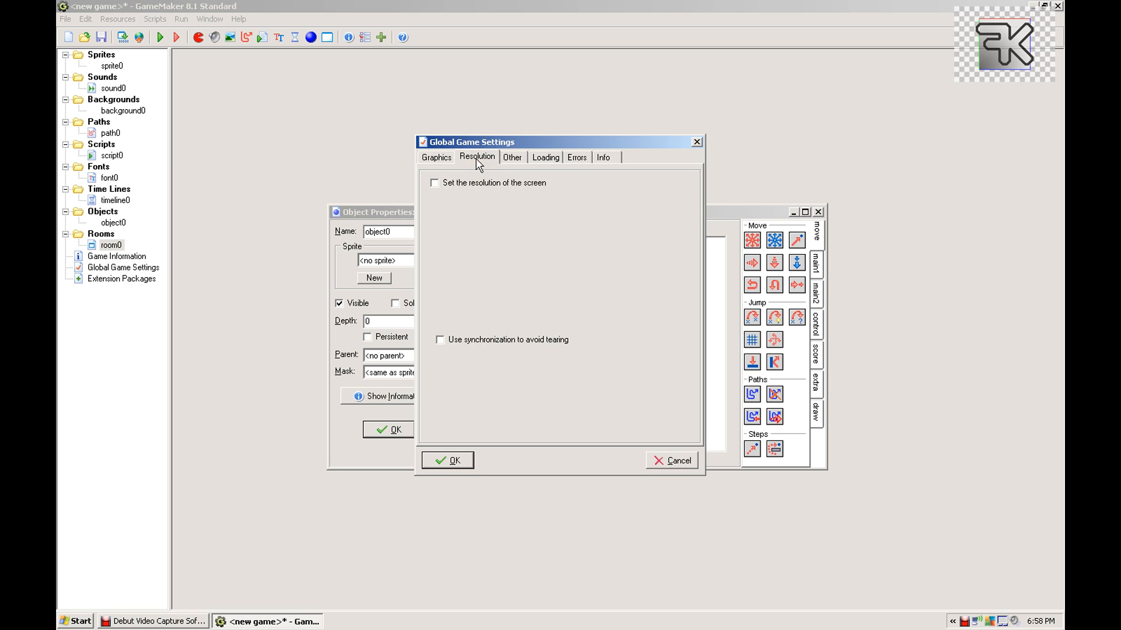
left_click(545, 159)
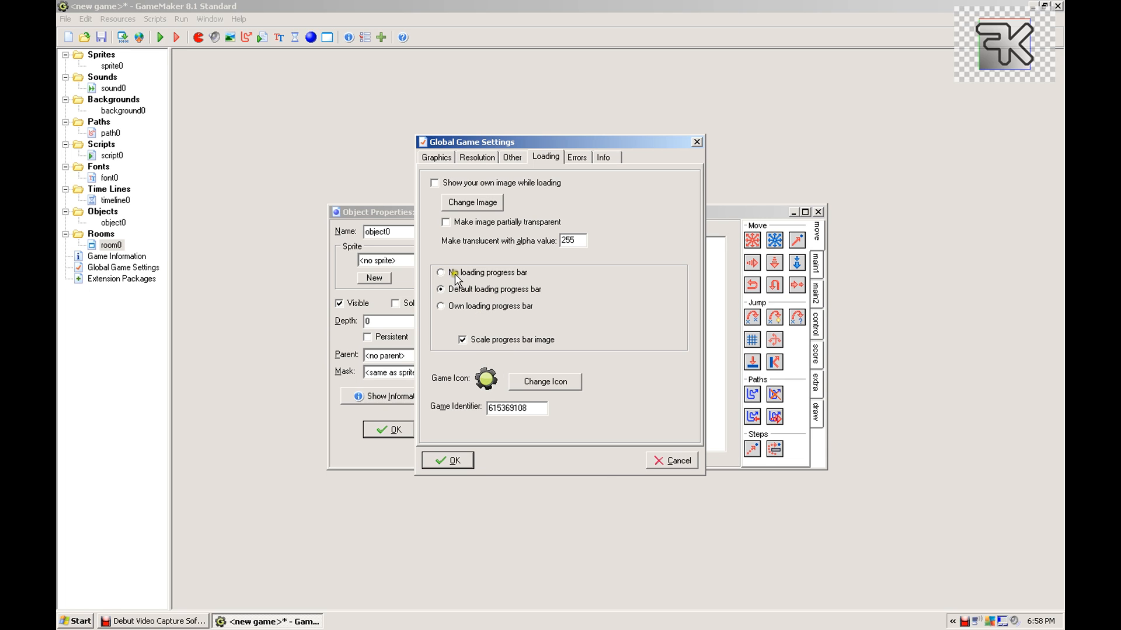
left_click(661, 461)
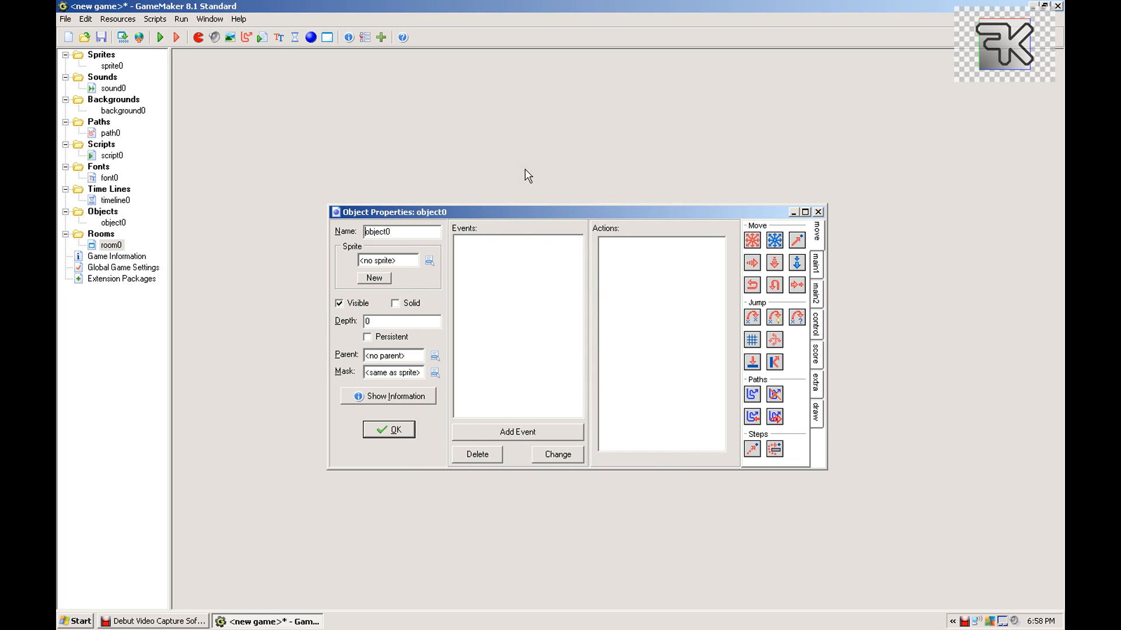
Browse the details of the available extension packages without adding any, and close the package list and the object's properties.
left_click(381, 38)
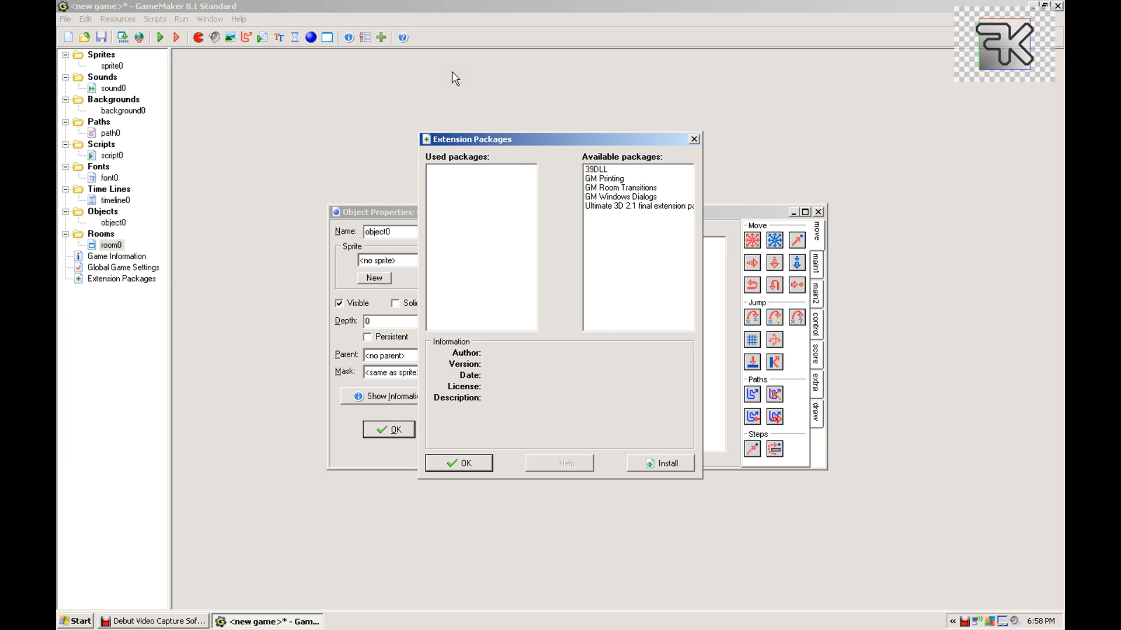
left_click(608, 171)
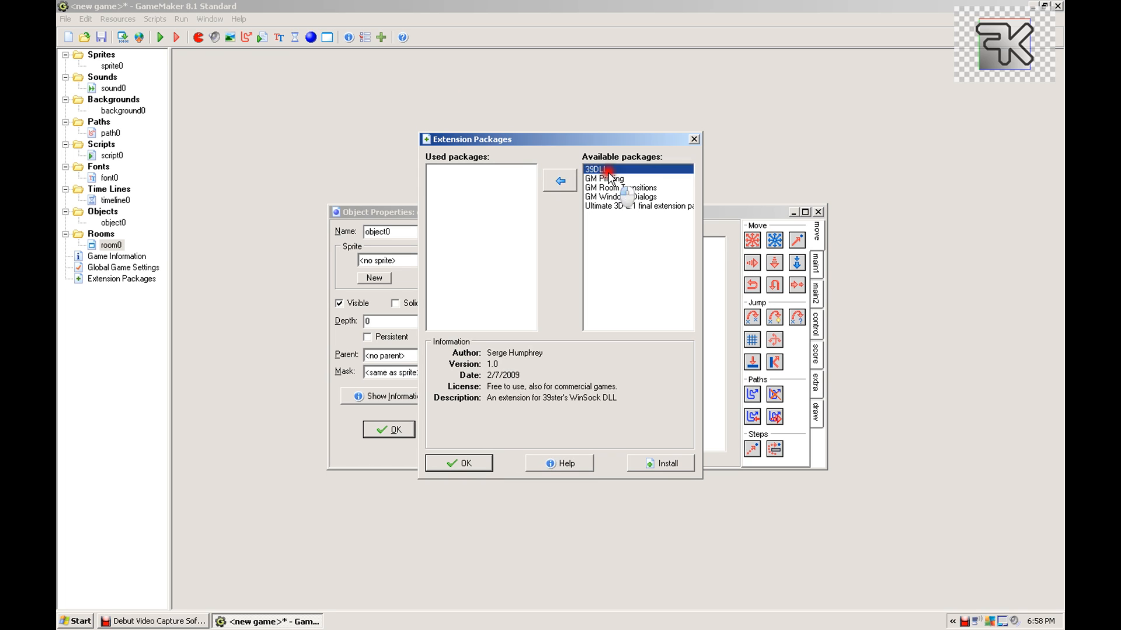
key("Down")
key("Down")
key("Down")
key("Down")
key("Up")
key("Up")
key("Up")
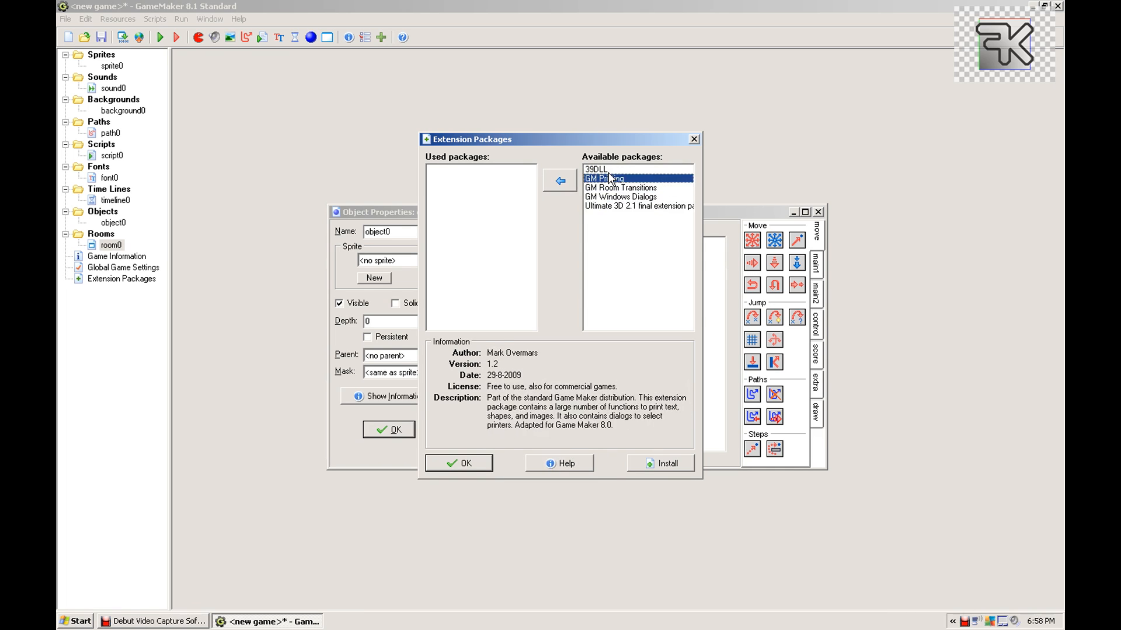
key("Up")
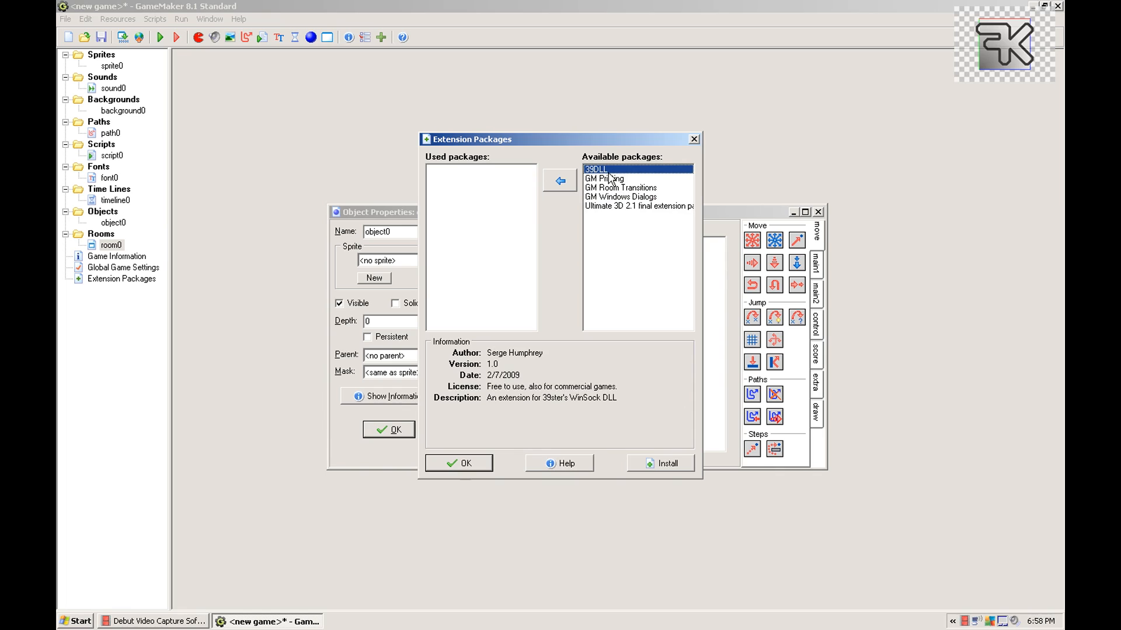
left_click(465, 464)
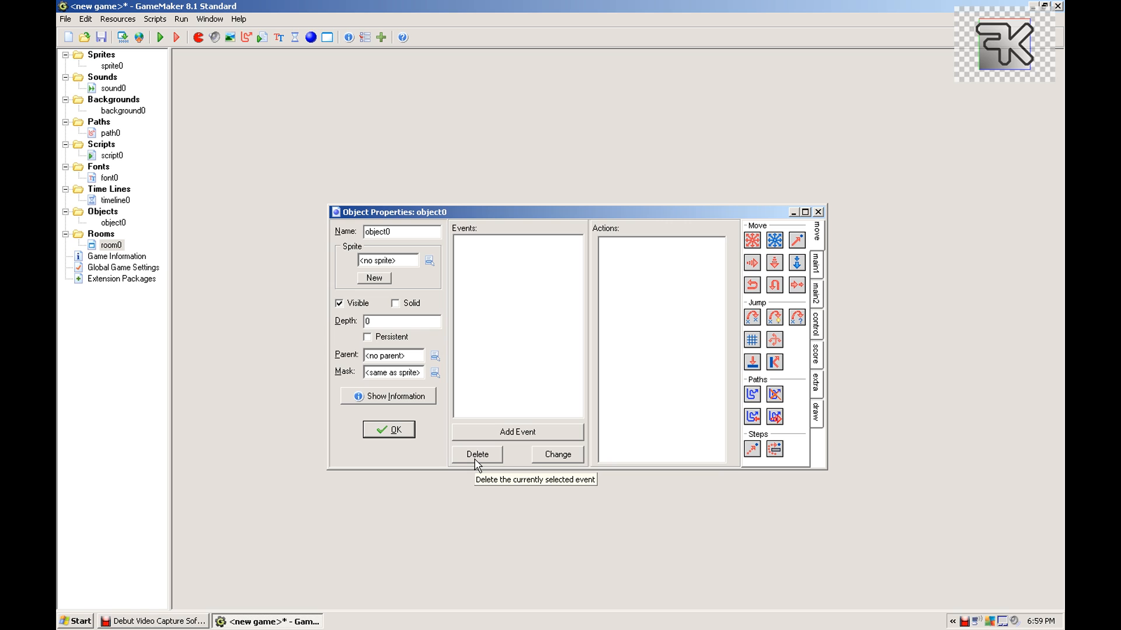
left_click(399, 432)
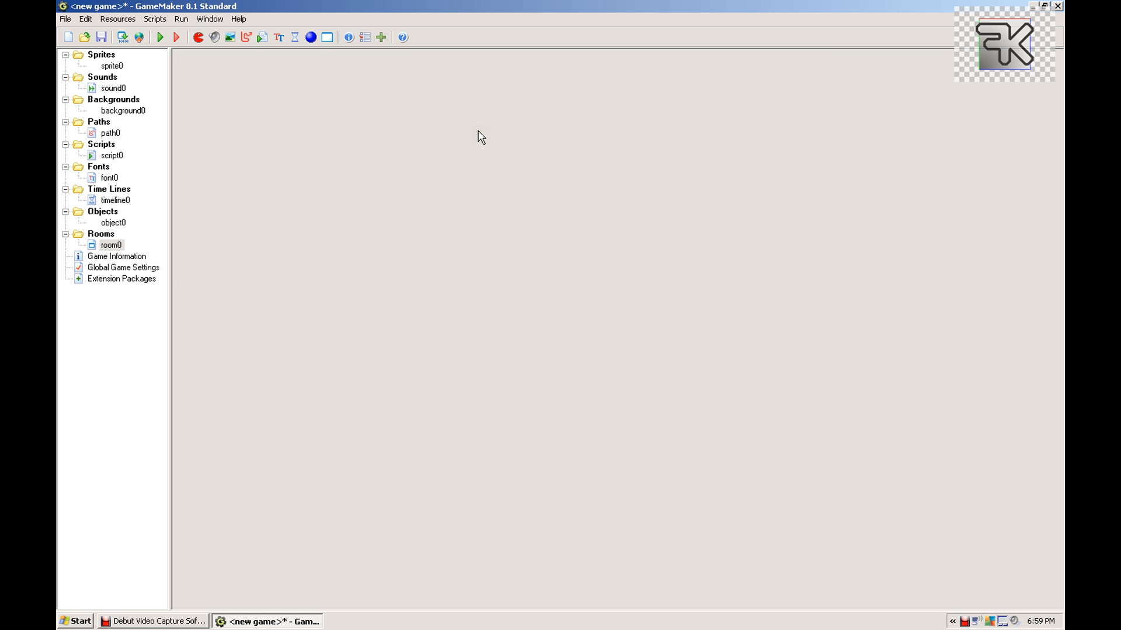
Look at the help documentation's Advanced use section and its keyword search, and close the help.
left_click(402, 38)
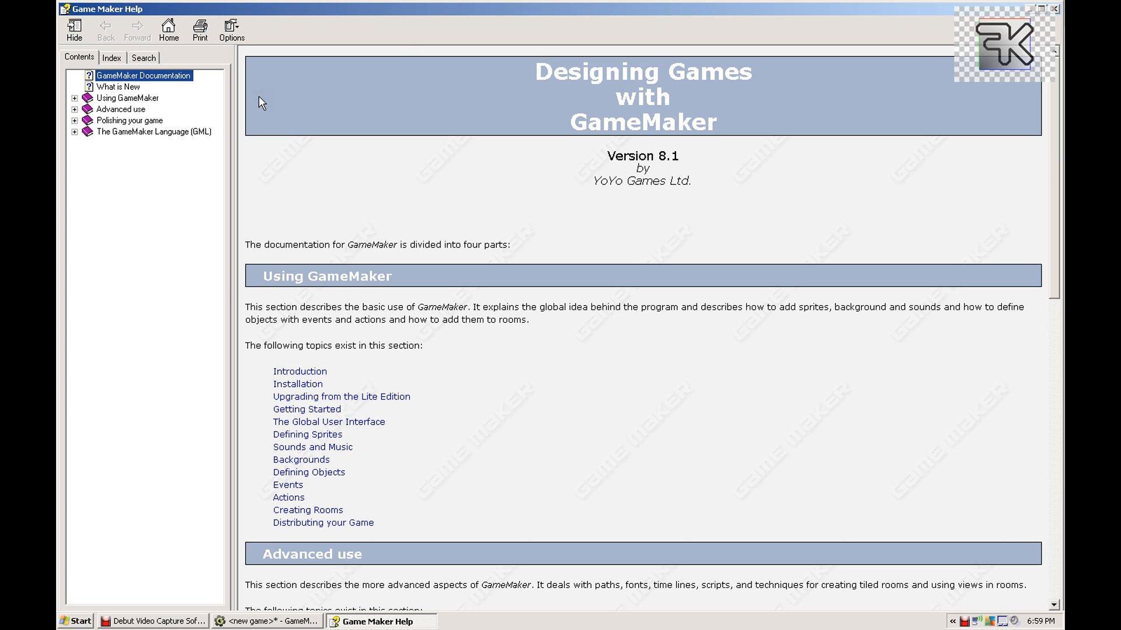
left_click(117, 109)
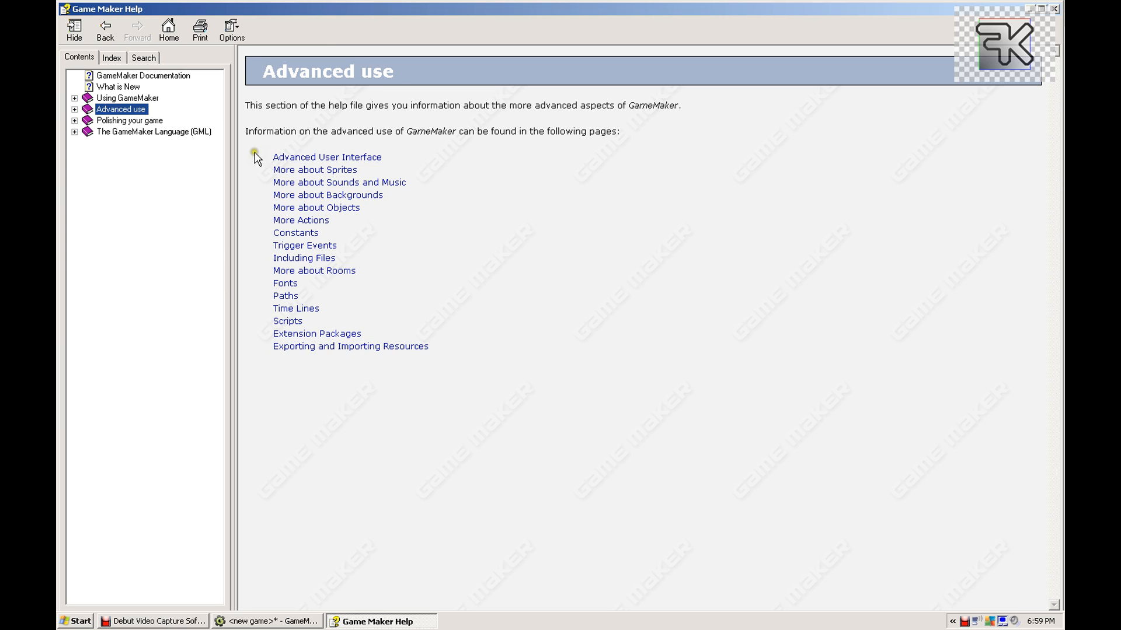
left_click(144, 61)
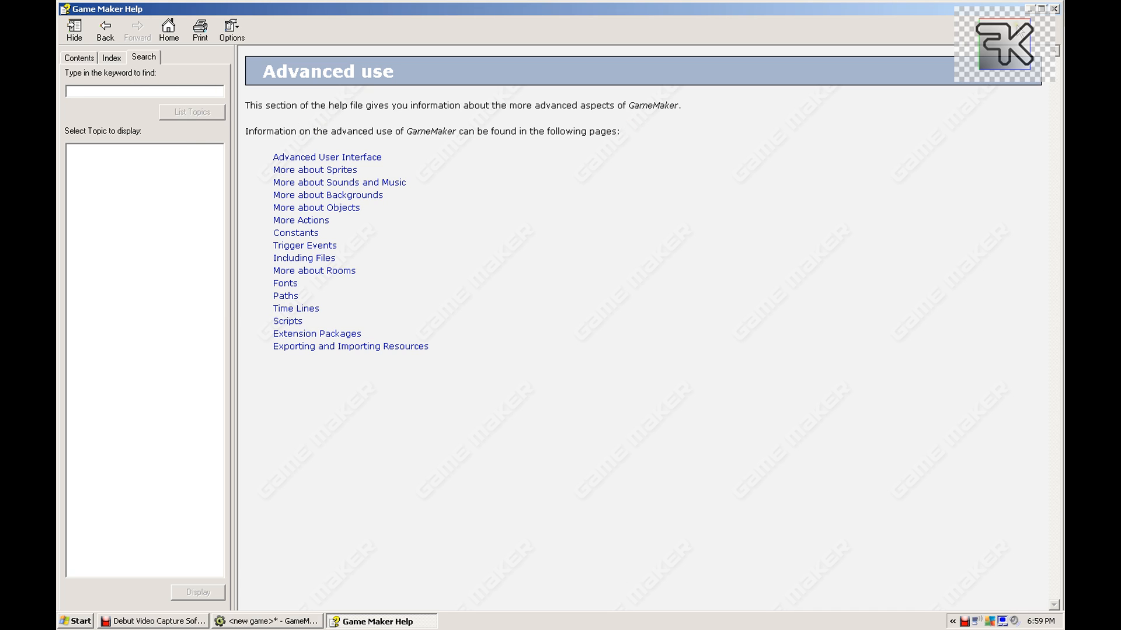
left_click(1057, 9)
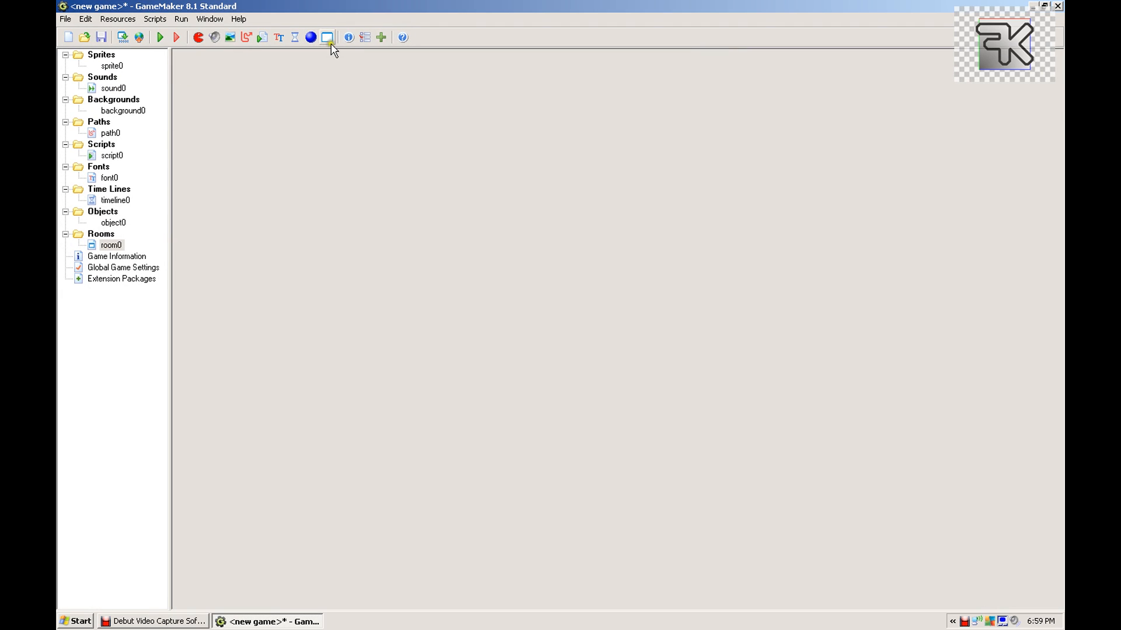
left_click(65, 19)
mouse_move(86, 23)
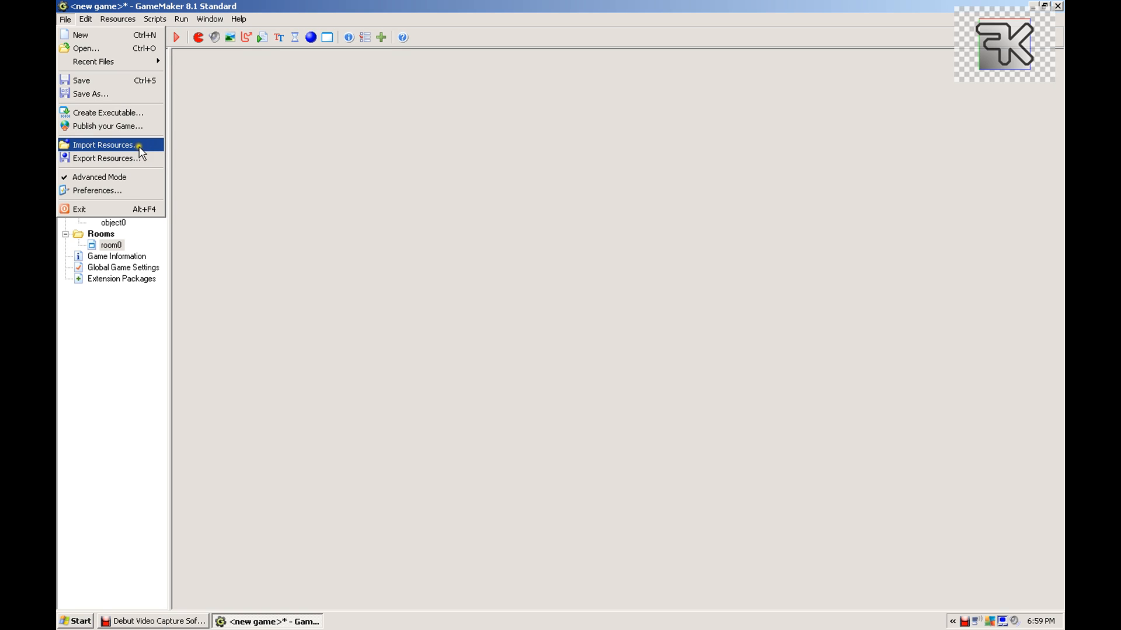
left_click(200, 147)
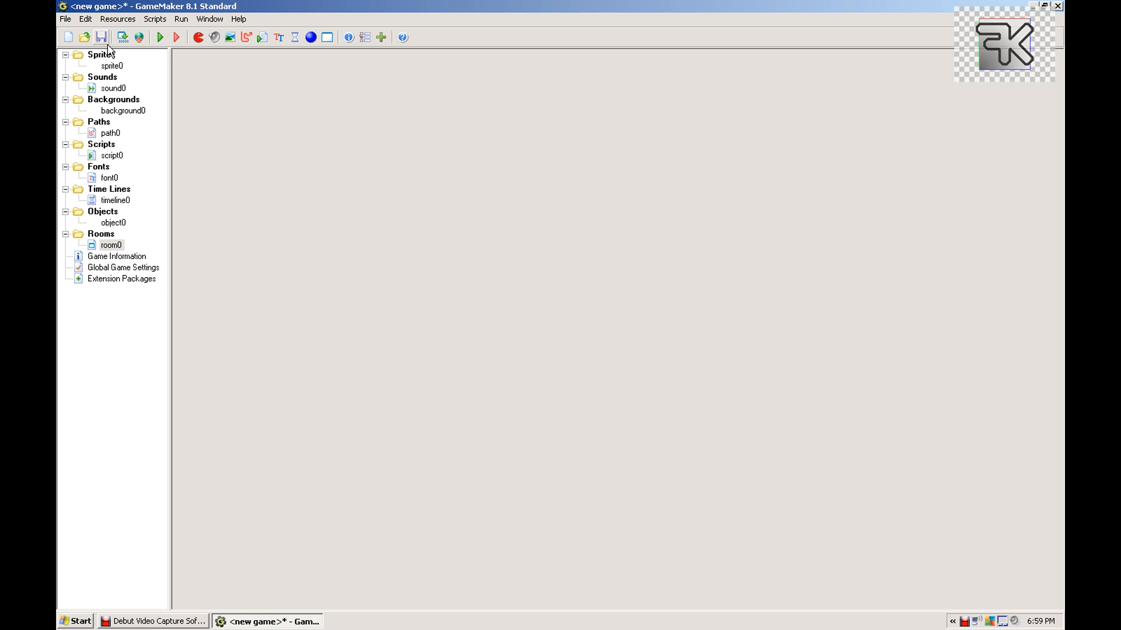
Inspect the color coding for Functions, Script Names and Comment in the Scripts and Code preferences, and close the preferences without changes.
left_click(66, 19)
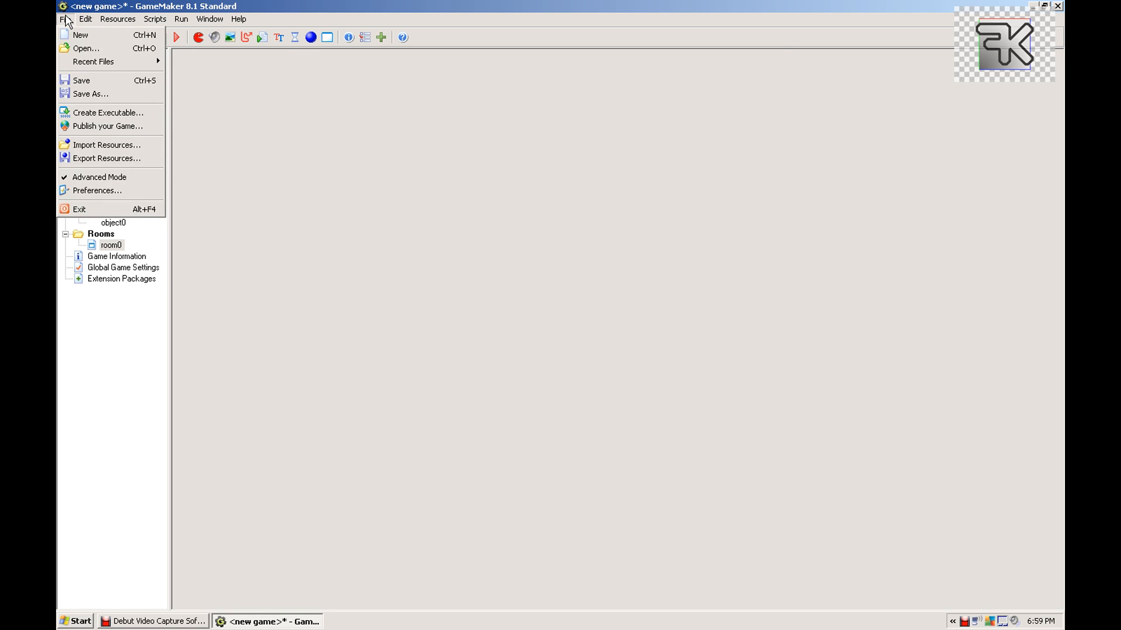
left_click(132, 188)
left_click(637, 339)
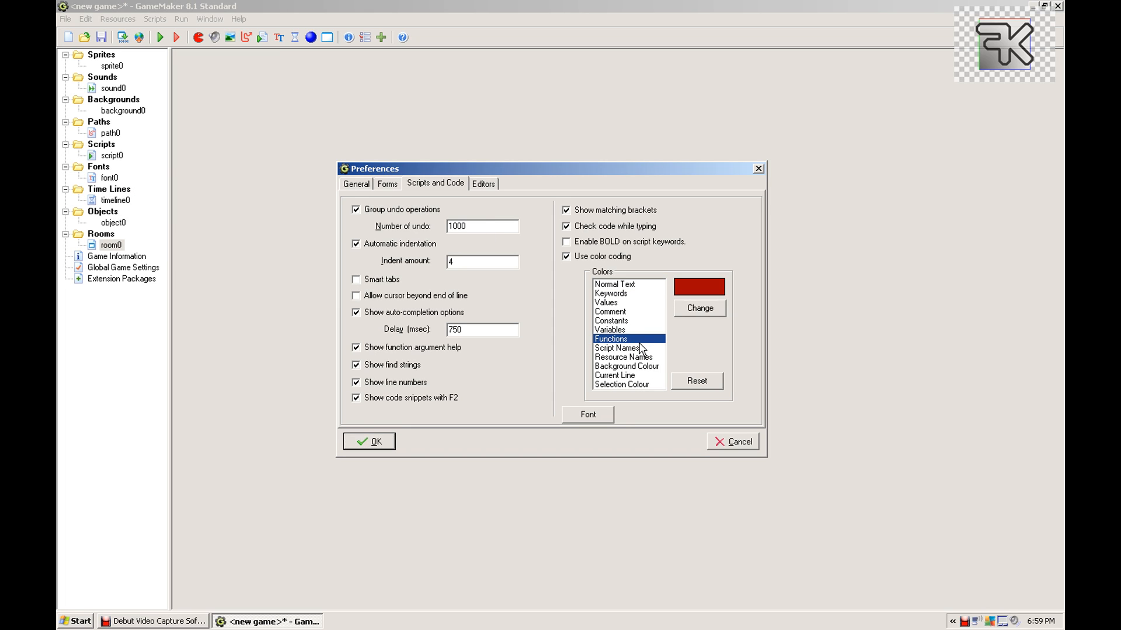
left_click(639, 349)
left_click(619, 311)
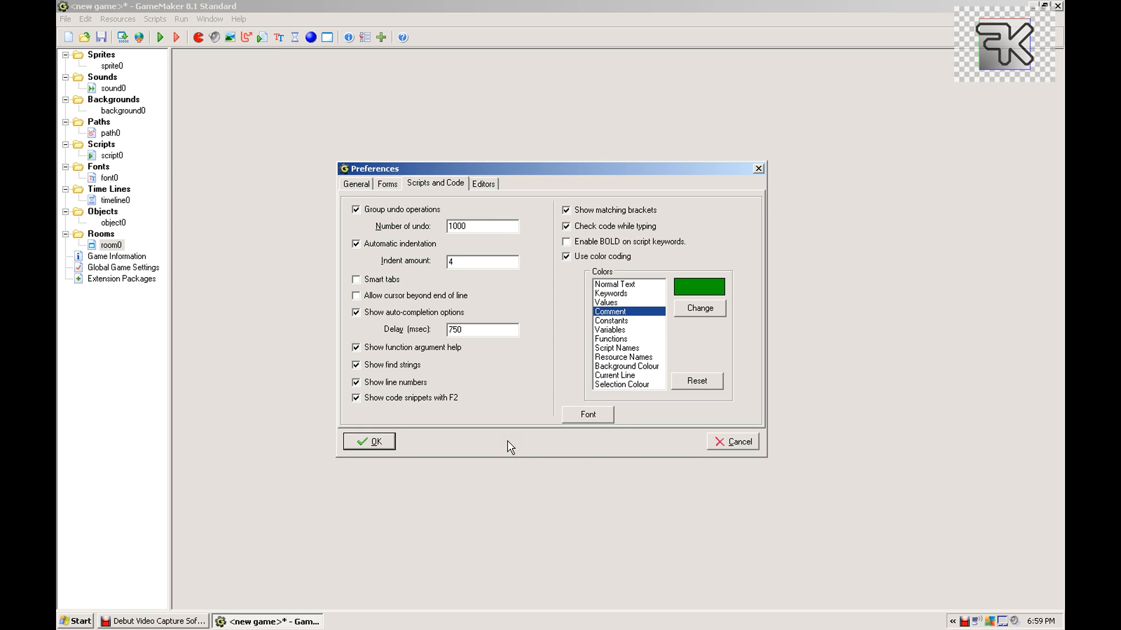
left_click(758, 169)
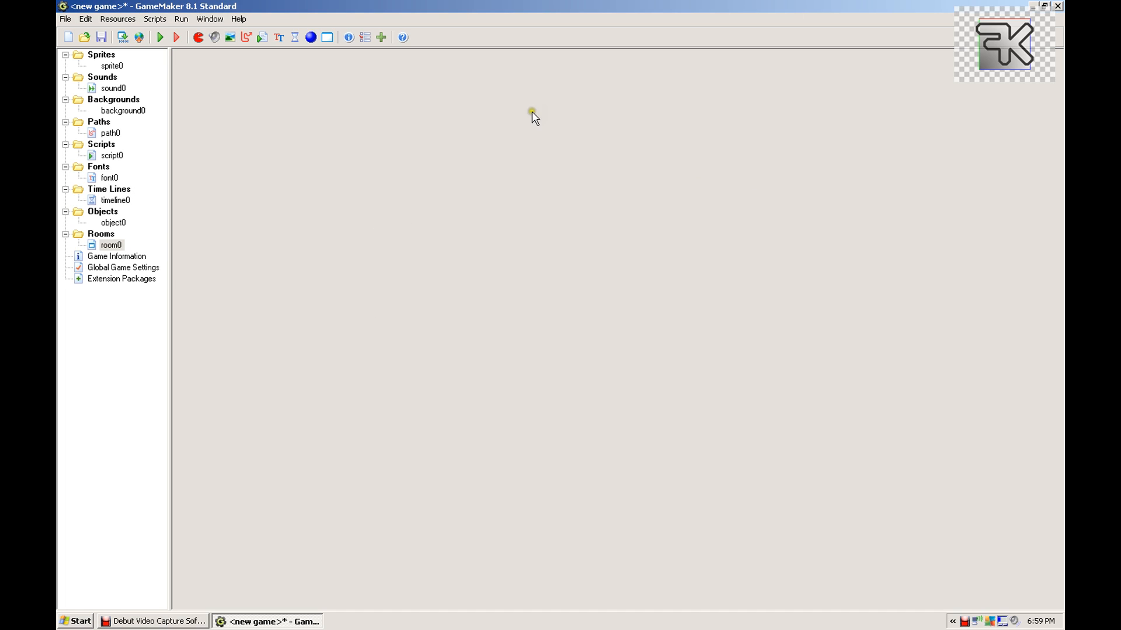
left_click(87, 23)
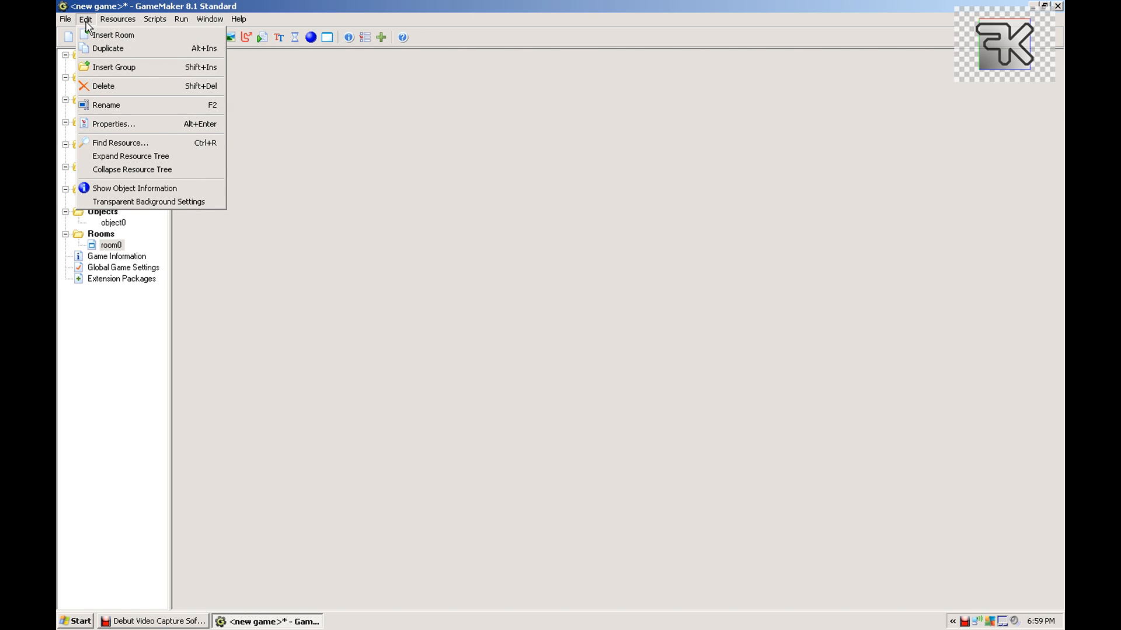
left_click(343, 150)
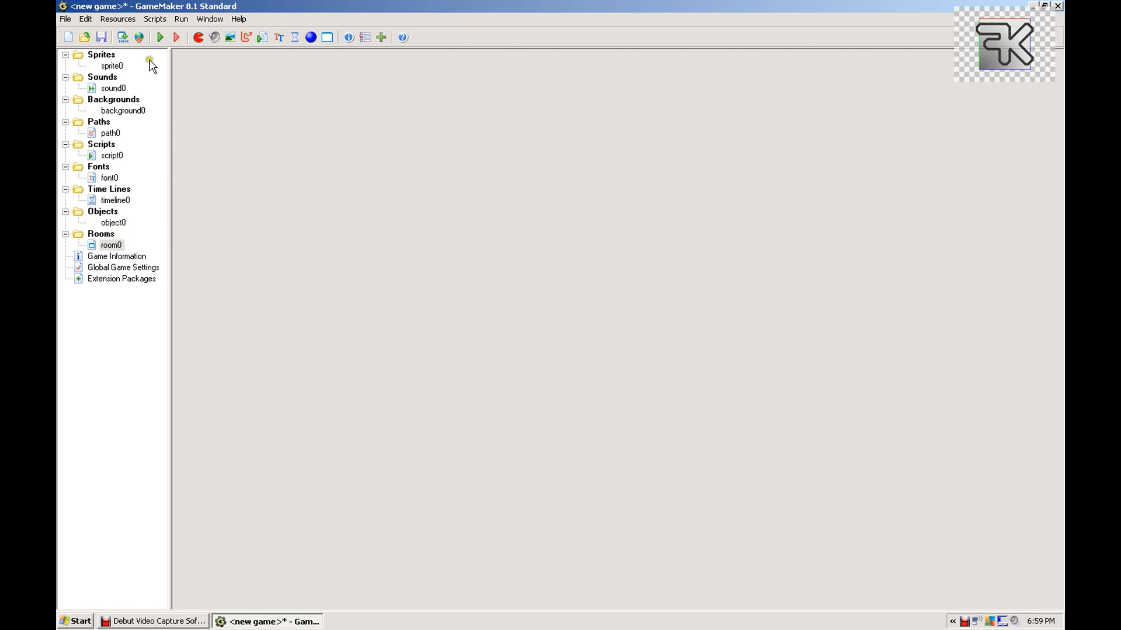
left_click(122, 21)
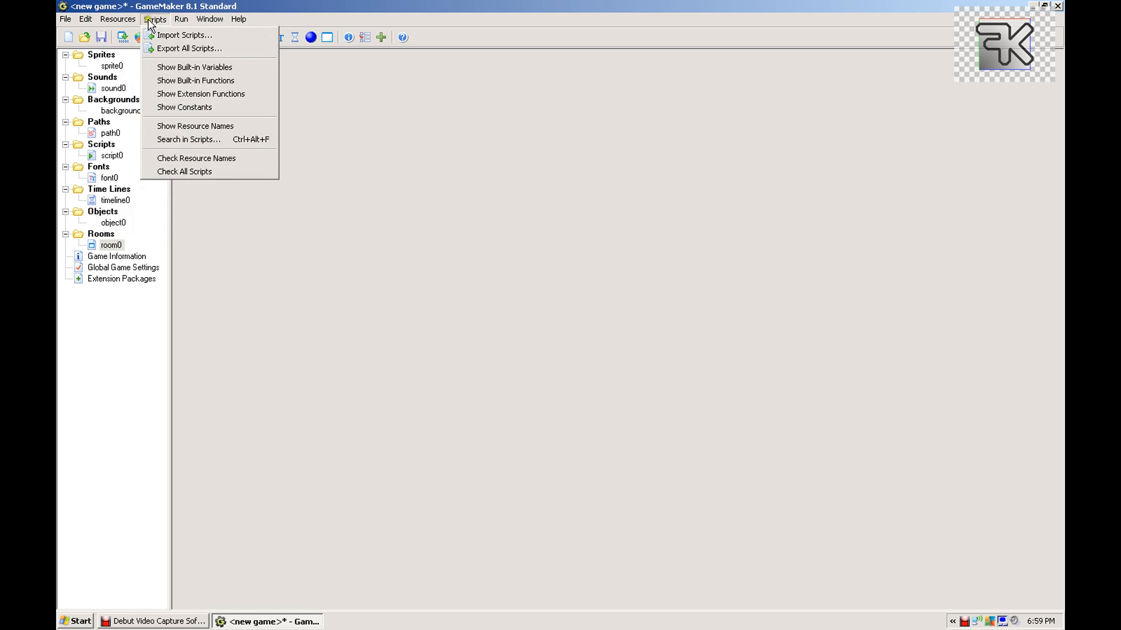
left_click(344, 195)
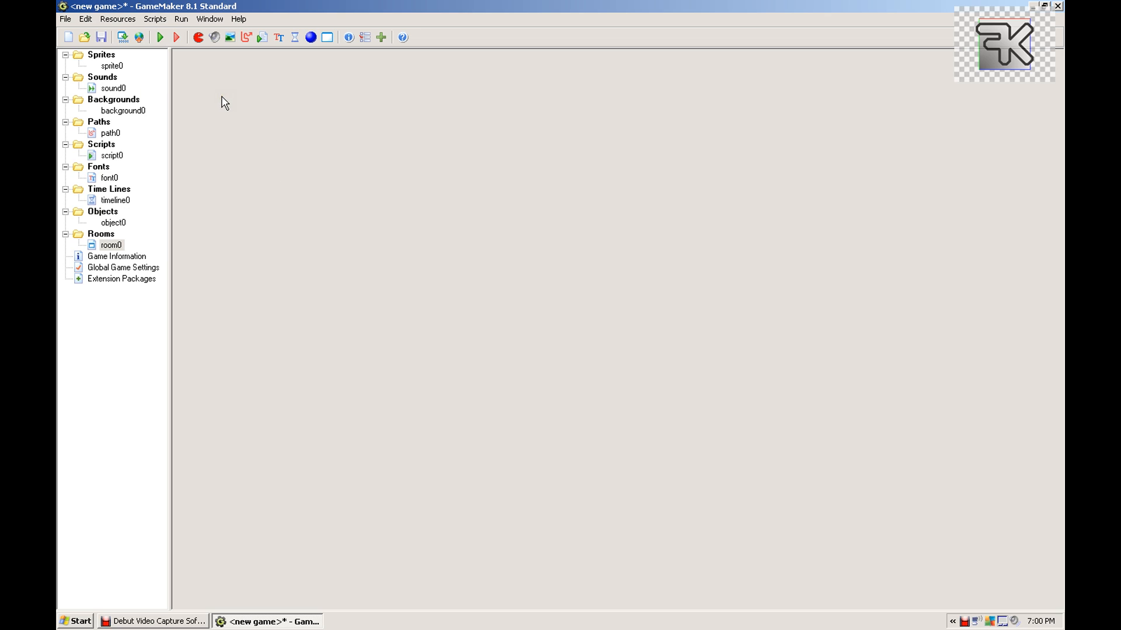
left_click(155, 19)
left_click(117, 19)
left_click(309, 88)
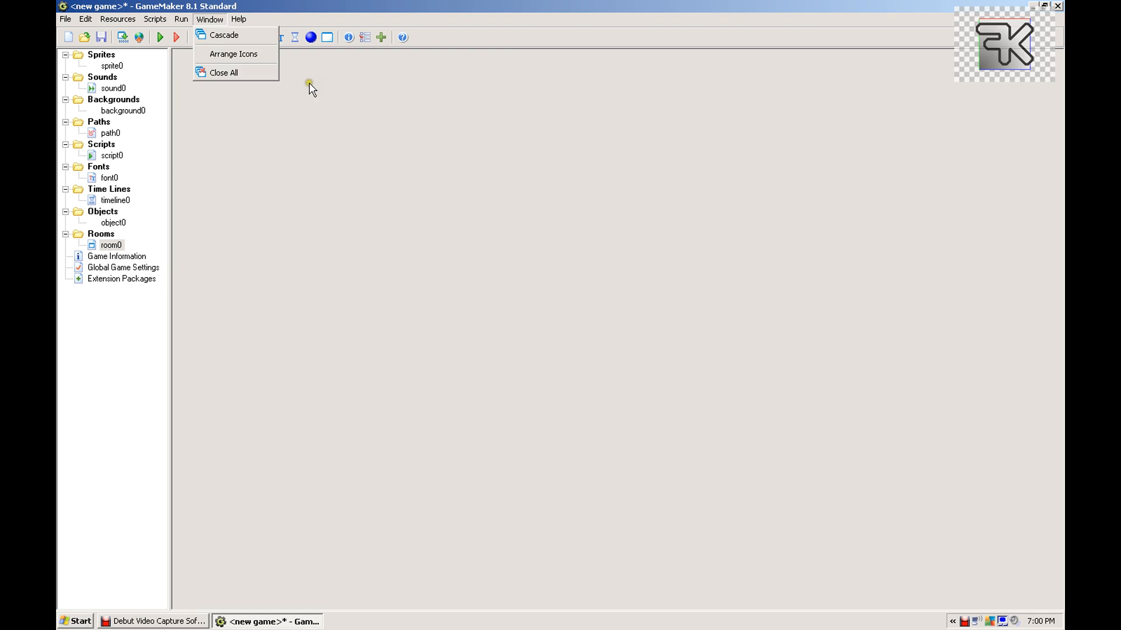
left_click(257, 120)
left_click(195, 186)
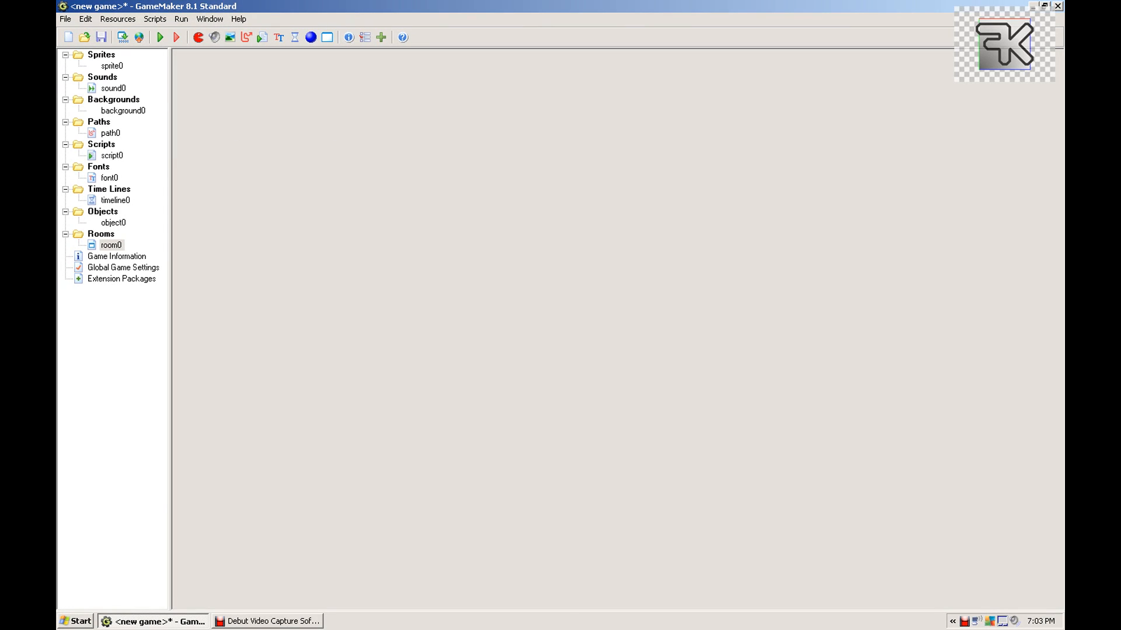